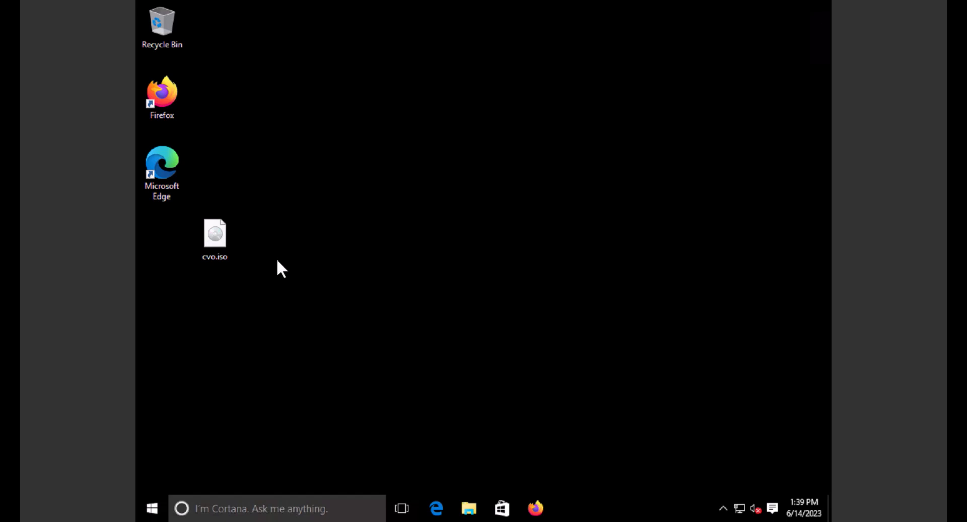
- Mount the cvo.iso disc image from the desktop as DVD Drive (E:)
{"action": "left_click", "coordinate": [222, 237]}
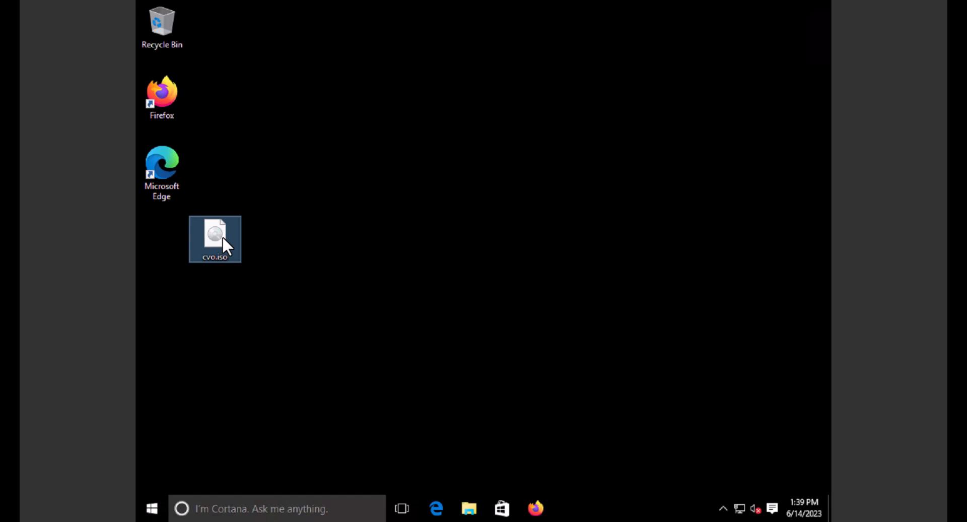
{"action": "right_click", "coordinate": [222, 235]}
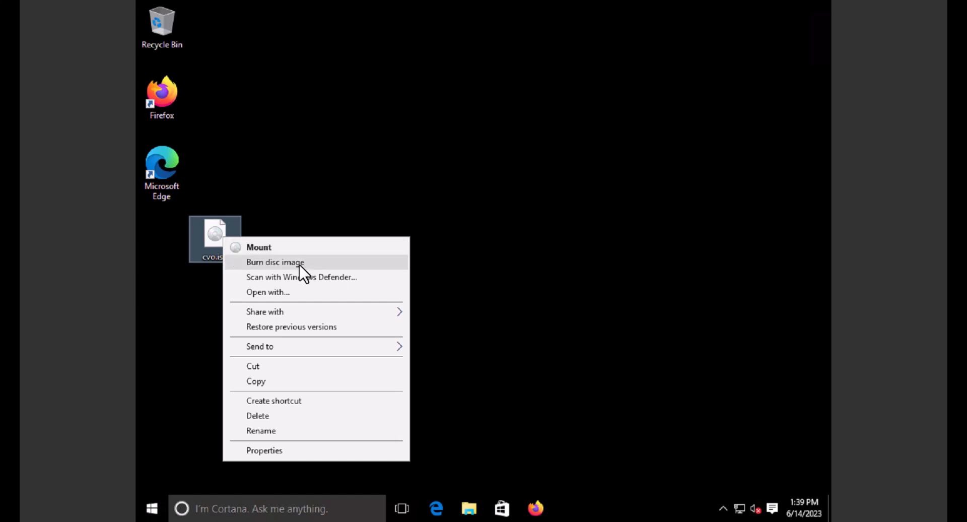
{"action": "left_click", "coordinate": [258, 246]}
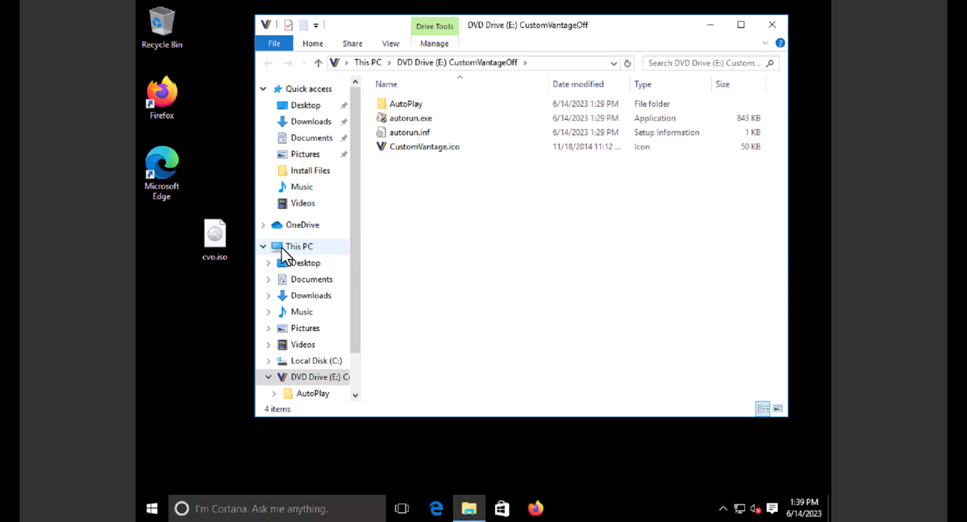
- Run autorun.exe as administrator and approve the User Account Control prompt
{"action": "right_click", "coordinate": [409, 120]}
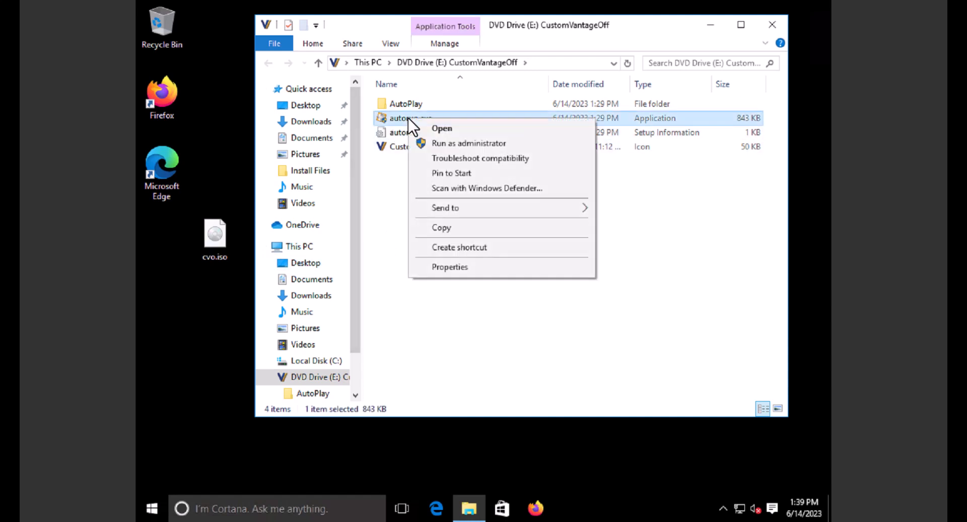
{"action": "left_click", "coordinate": [467, 144]}
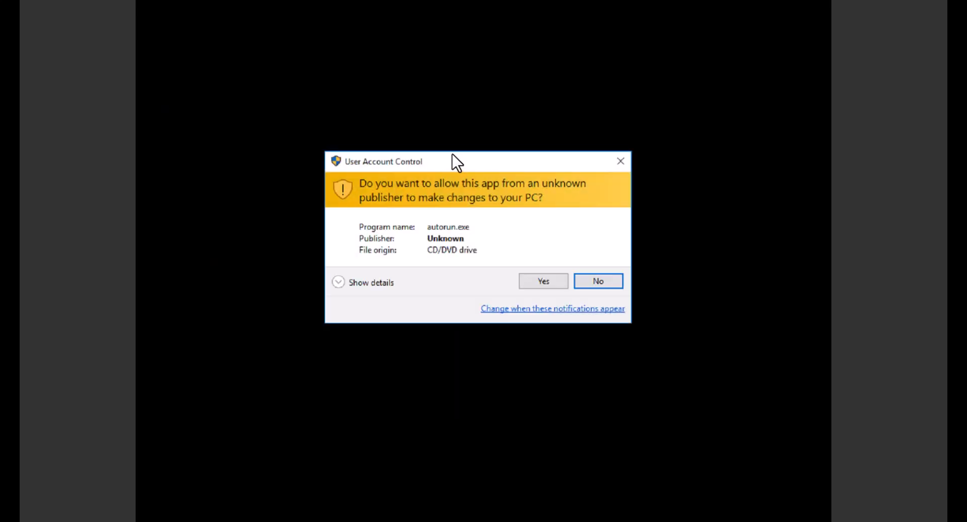
{"action": "left_click", "coordinate": [543, 280]}
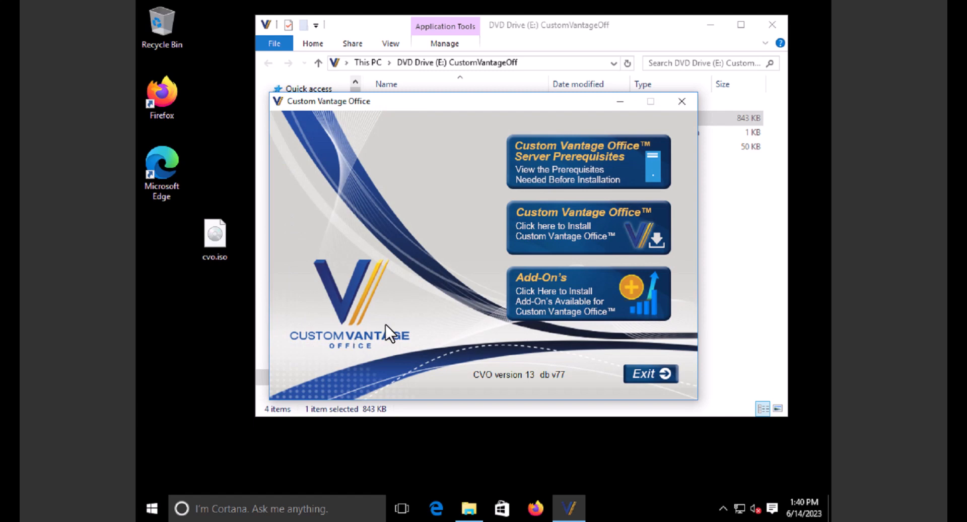
- From Server Prerequisites, install the 32-bit Microsoft Visual C++ 2013 Redistributable, accepting its license
{"action": "left_click", "coordinate": [592, 173]}
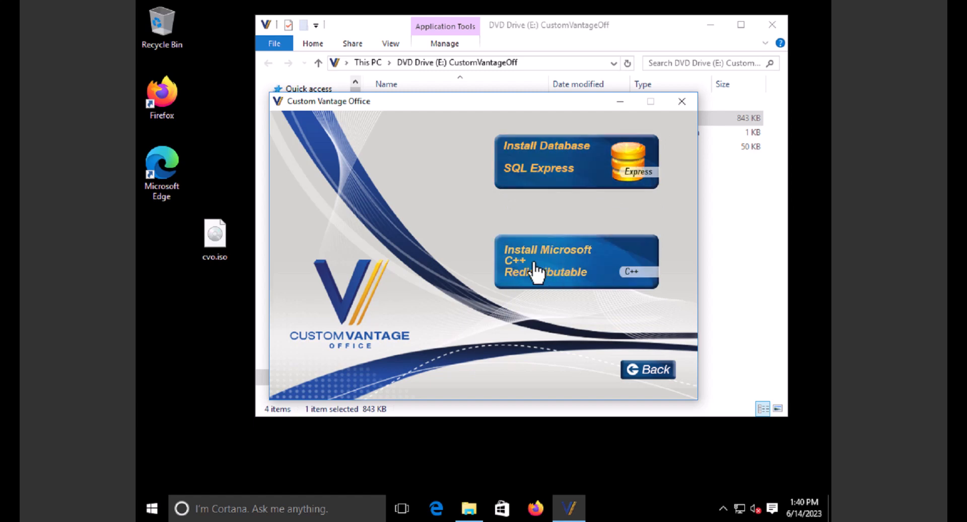
{"action": "left_click", "coordinate": [573, 272]}
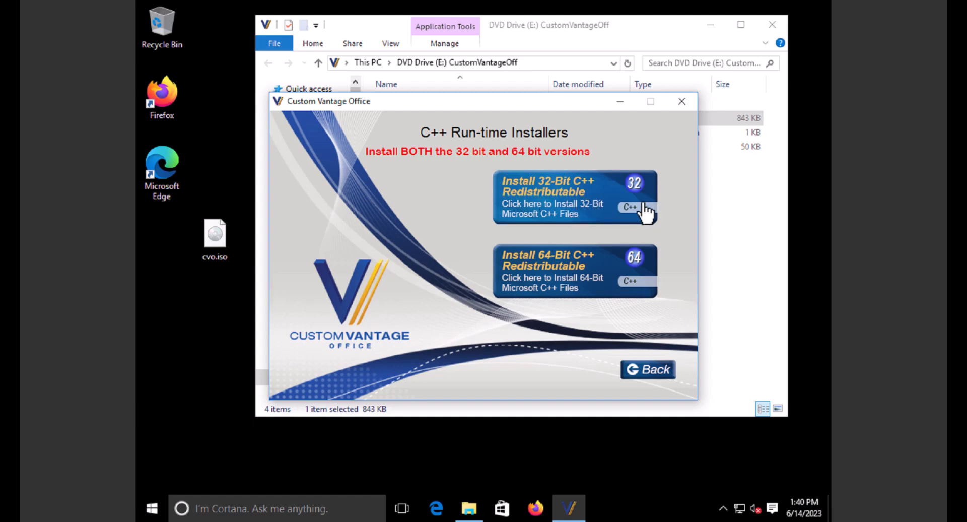
{"action": "left_click", "coordinate": [571, 201]}
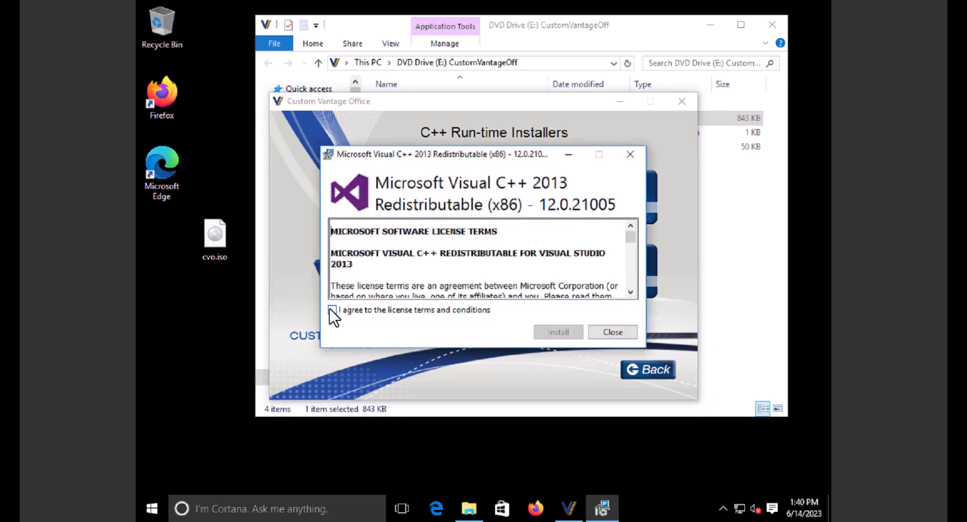
{"action": "left_click", "coordinate": [331, 309]}
{"action": "left_click", "coordinate": [548, 330]}
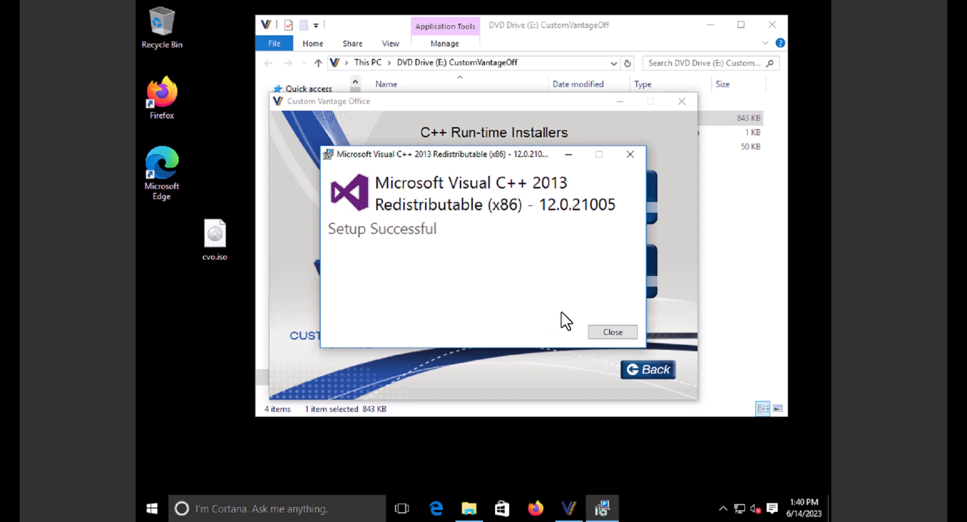
{"action": "left_click", "coordinate": [614, 336]}
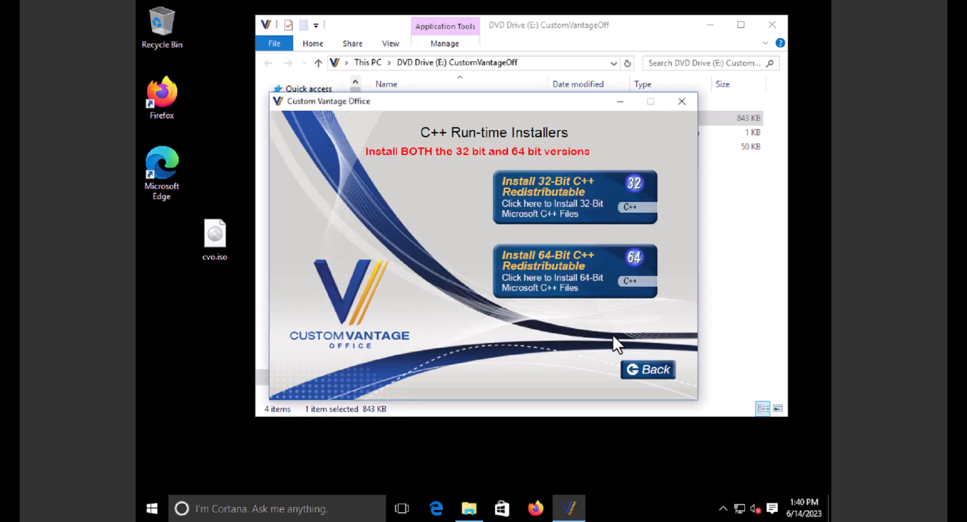
- Install the 64-bit Visual C++ 2013 Redistributable and return to the prerequisites page
{"action": "left_click", "coordinate": [576, 273]}
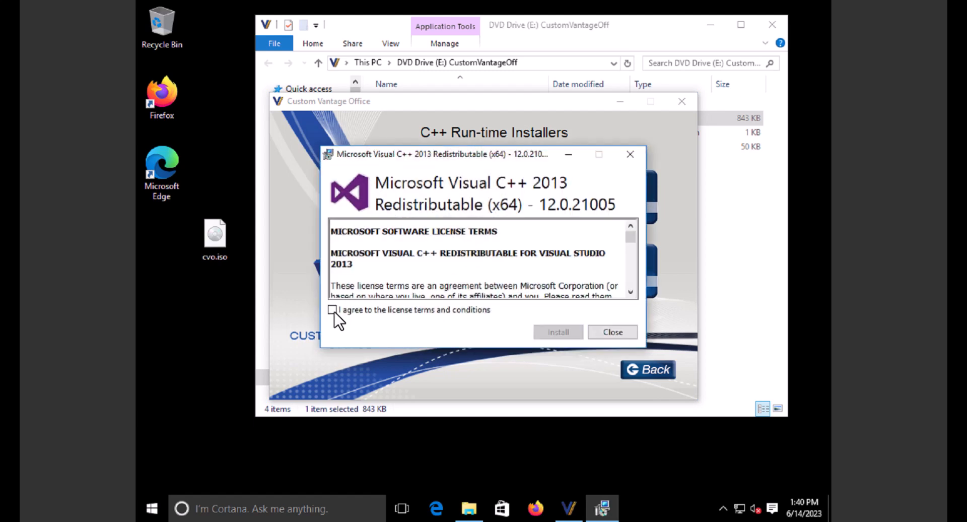
{"action": "left_click", "coordinate": [392, 310]}
{"action": "left_click", "coordinate": [559, 331]}
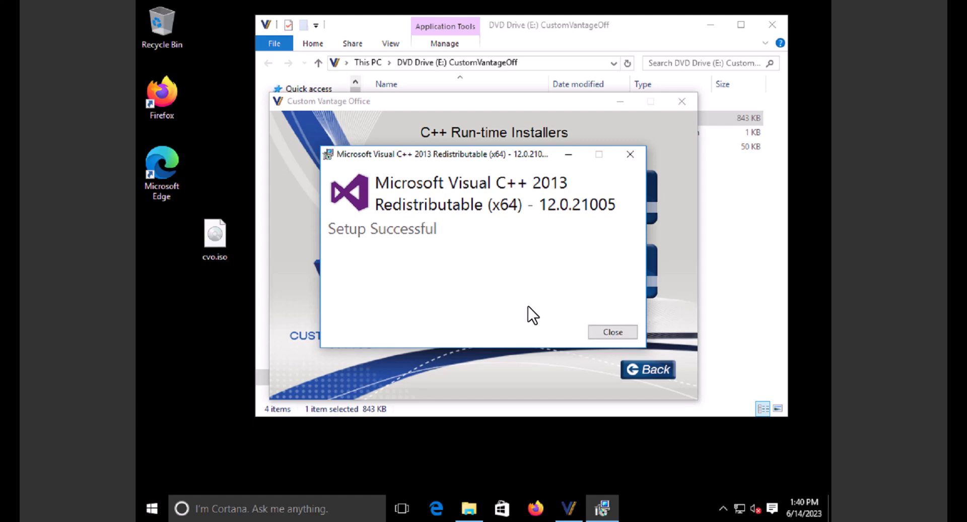
{"action": "left_click", "coordinate": [610, 333]}
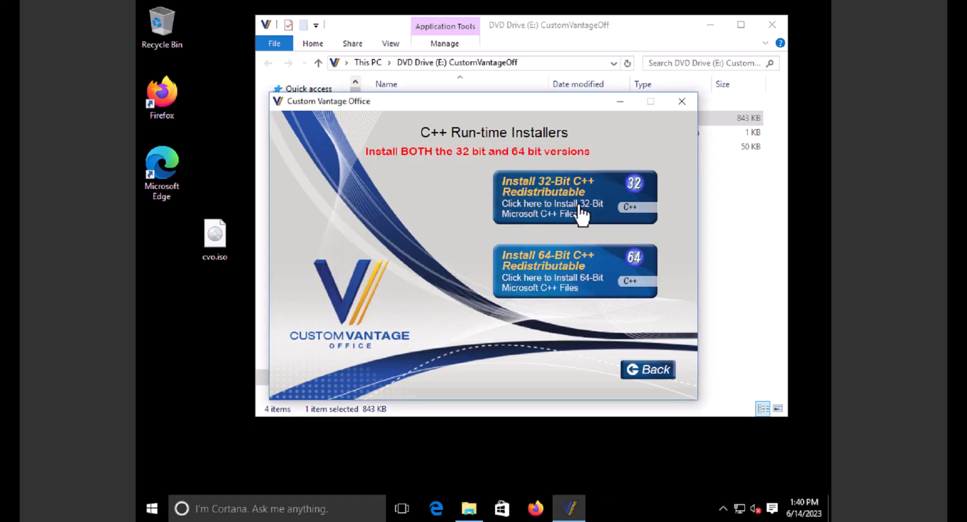
{"action": "left_click", "coordinate": [646, 379]}
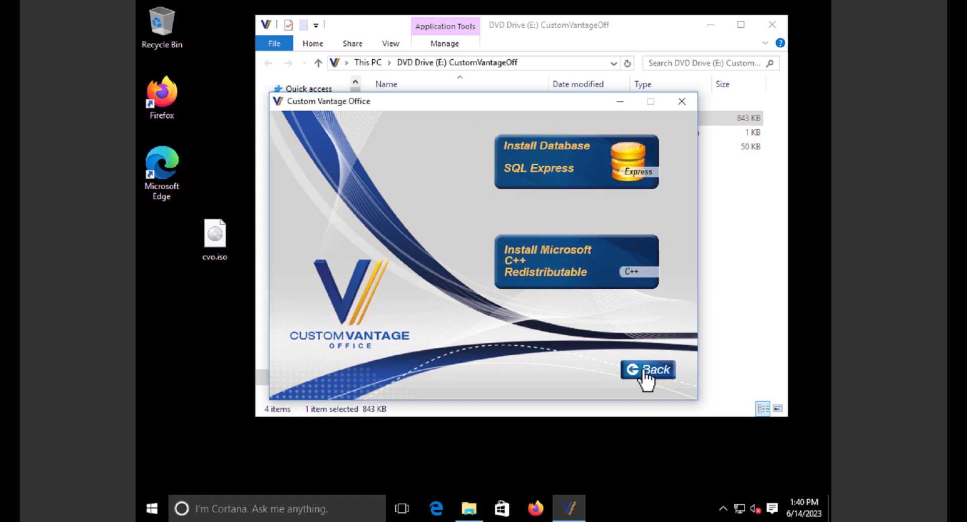
- Open the SQL Express database page, note the default SA password, then bring up Start
{"action": "left_click", "coordinate": [552, 160]}
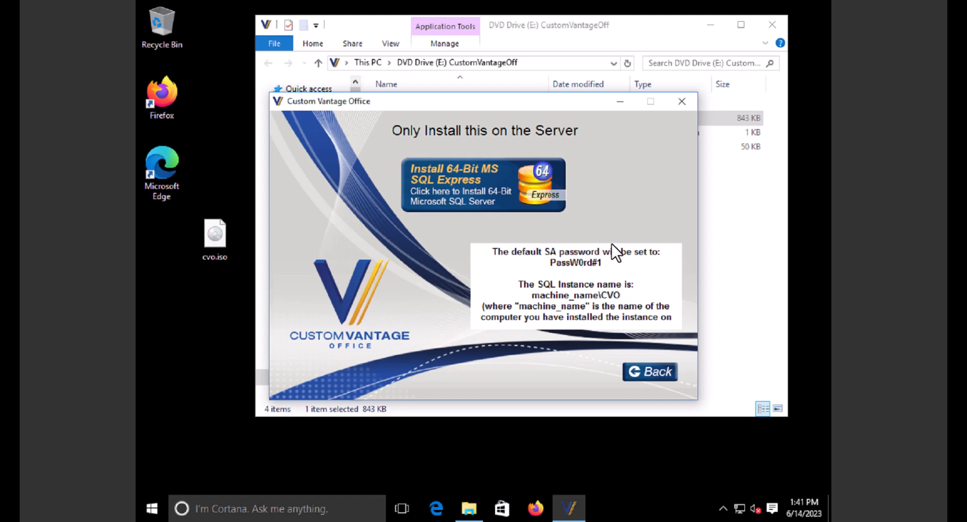
{"action": "left_click", "coordinate": [152, 510]}
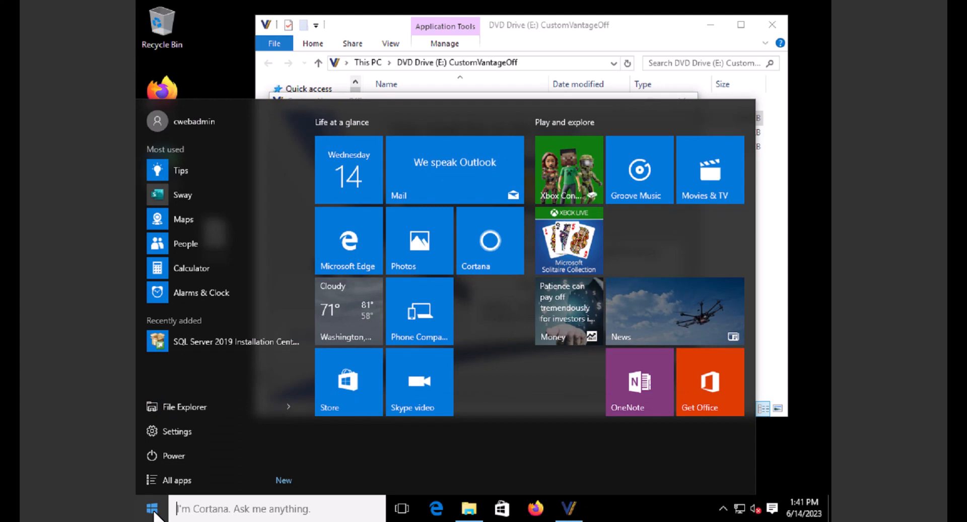
- Open Control Panel via Start search, view it as Small icons, and open System
{"action": "type", "text": "contol"}
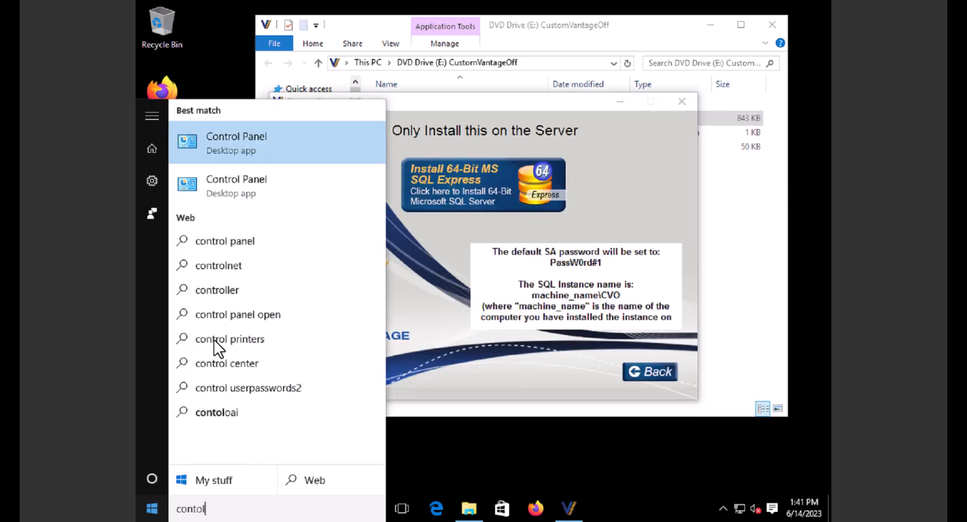
{"action": "left_click", "coordinate": [268, 153]}
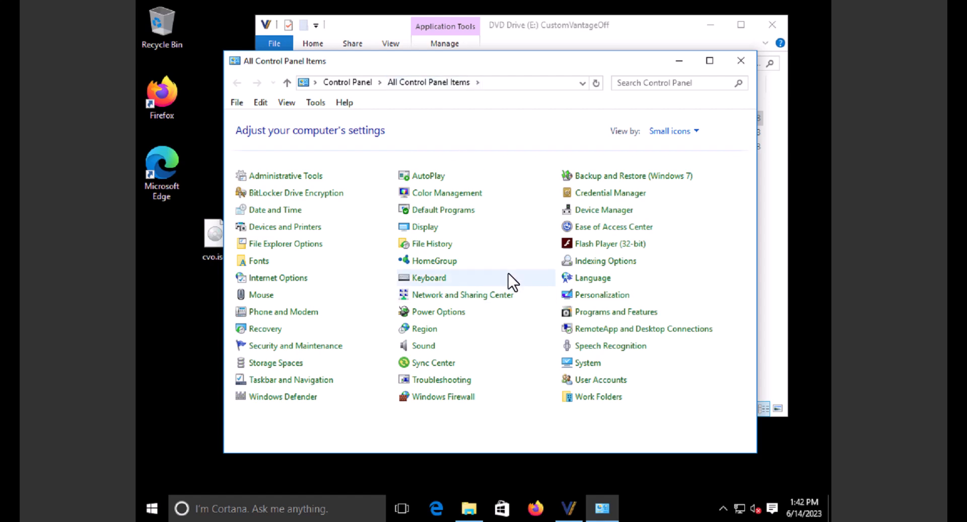
{"action": "left_click", "coordinate": [364, 90]}
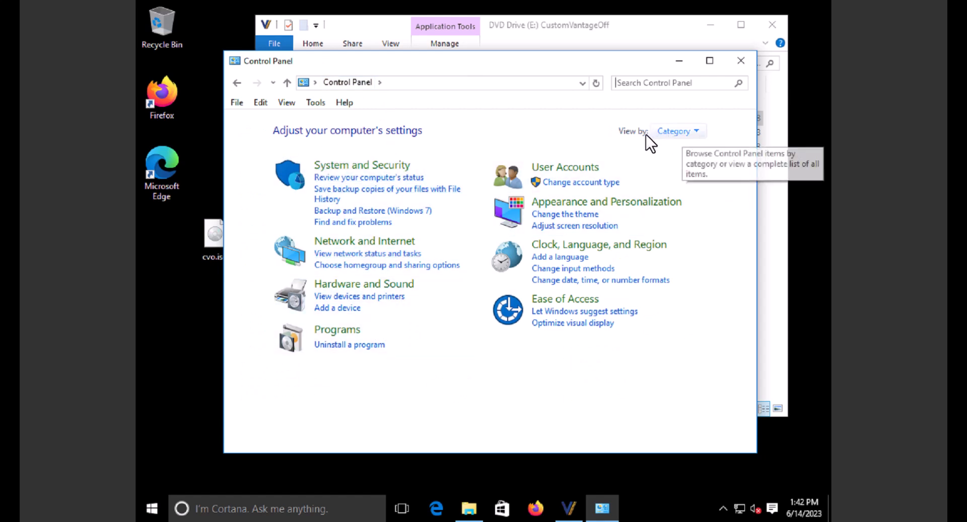
{"action": "left_click", "coordinate": [694, 131]}
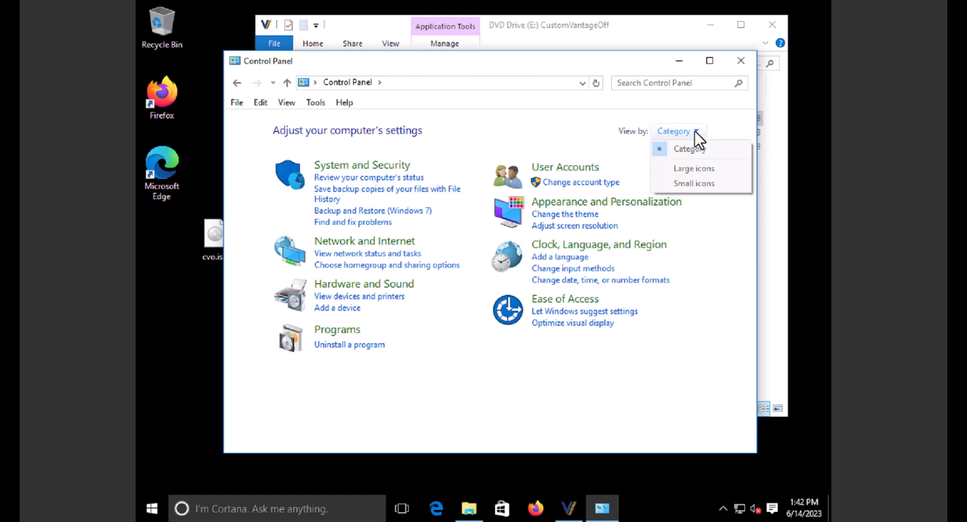
{"action": "left_click", "coordinate": [688, 182]}
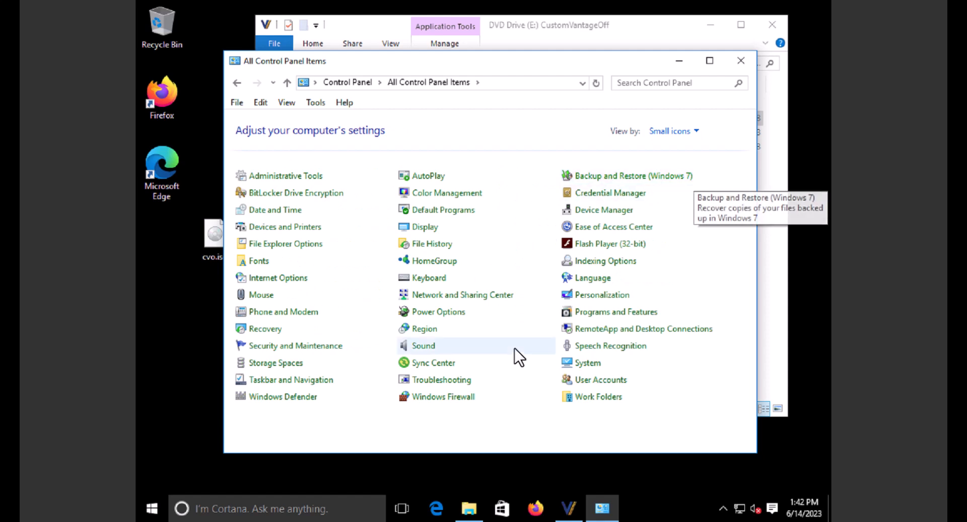
{"action": "left_click", "coordinate": [587, 363]}
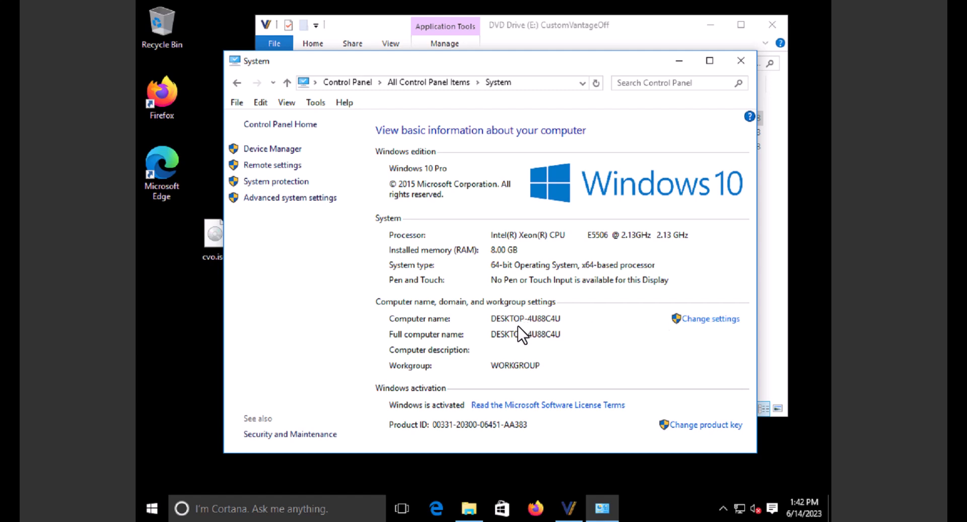
- Bring the Custom Vantage Office installer window back to the front
{"action": "left_click", "coordinate": [574, 509]}
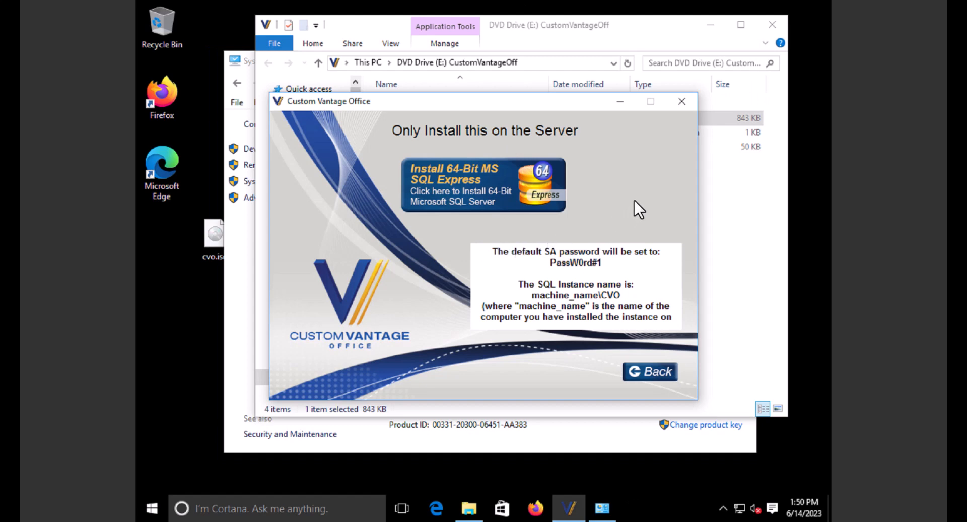
- Return to the installer's main menu and launch the Custom Vantage Office InstallAware wizard
{"action": "left_click", "coordinate": [662, 373]}
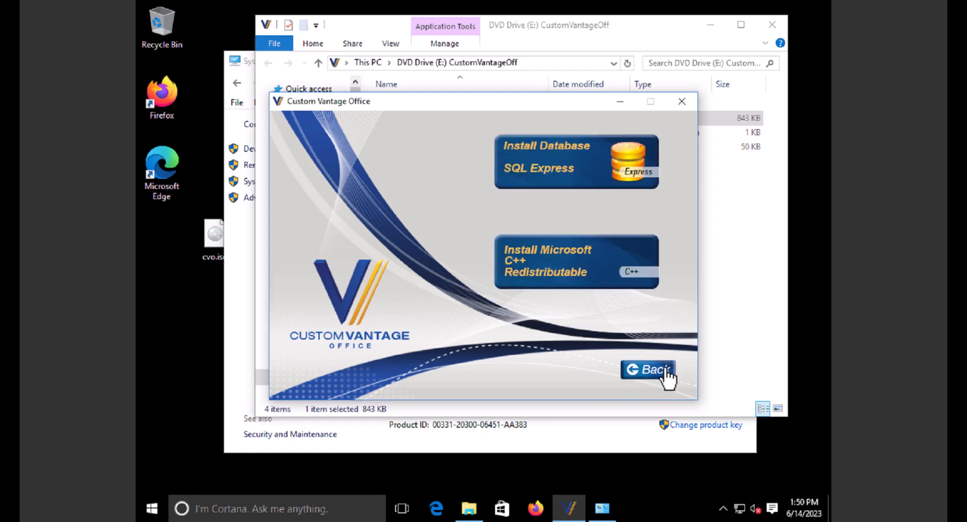
{"action": "left_click", "coordinate": [659, 372]}
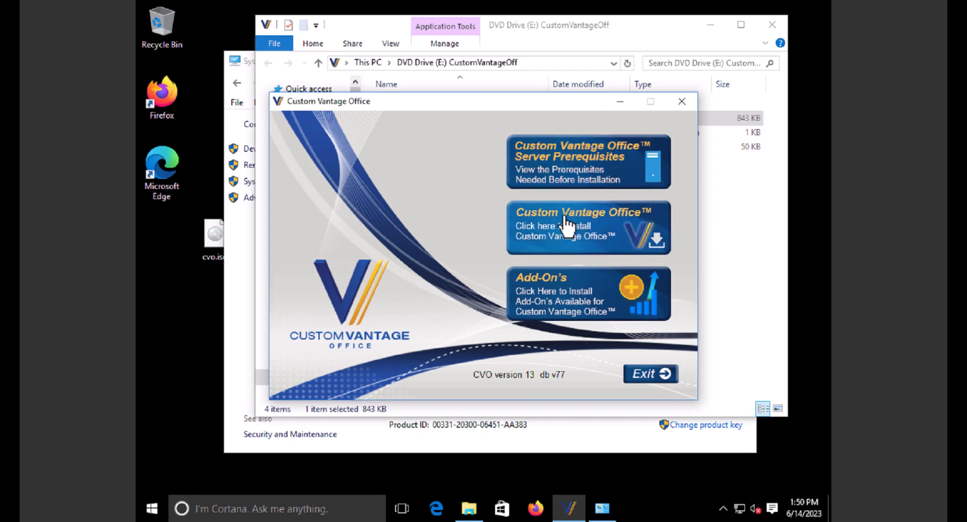
{"action": "left_click", "coordinate": [587, 226]}
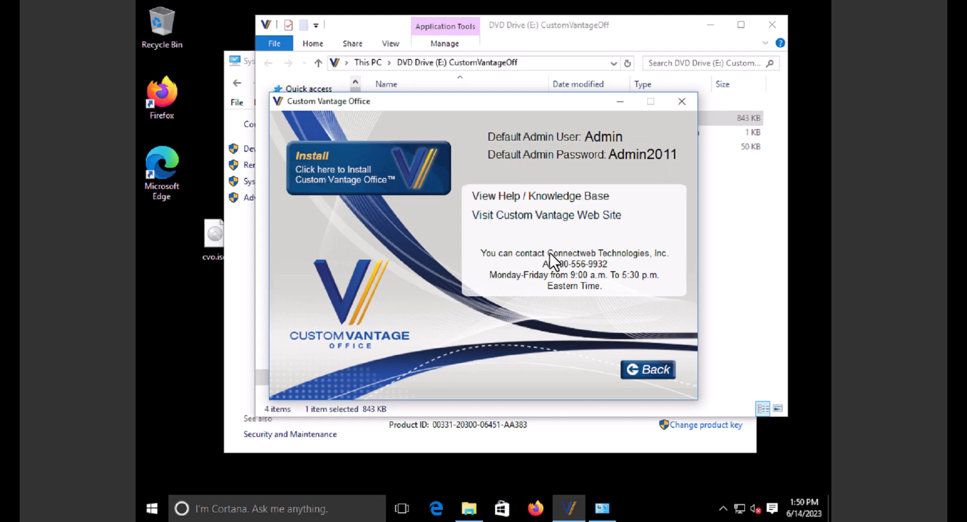
{"action": "left_click", "coordinate": [385, 170]}
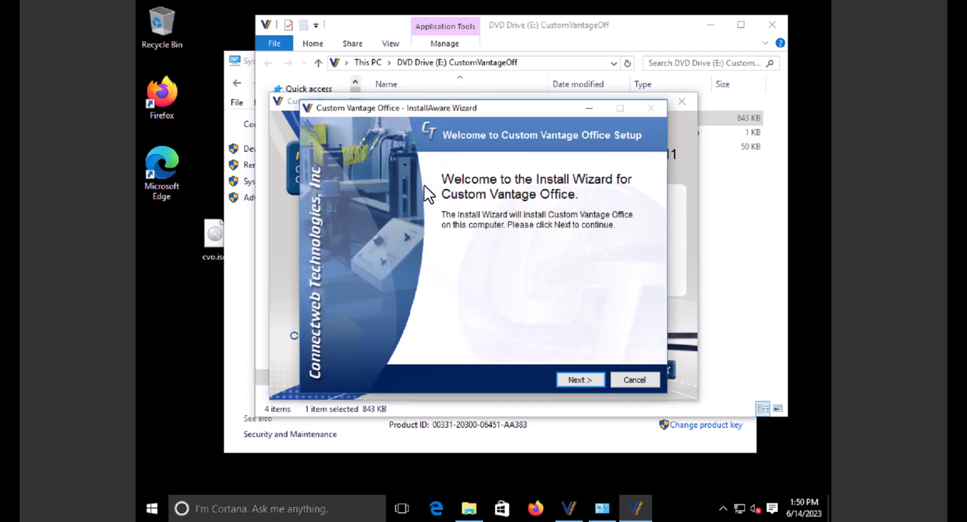
- Accept the license agreement and keep the default destination folder
{"action": "left_click", "coordinate": [588, 379]}
{"action": "left_click", "coordinate": [440, 349]}
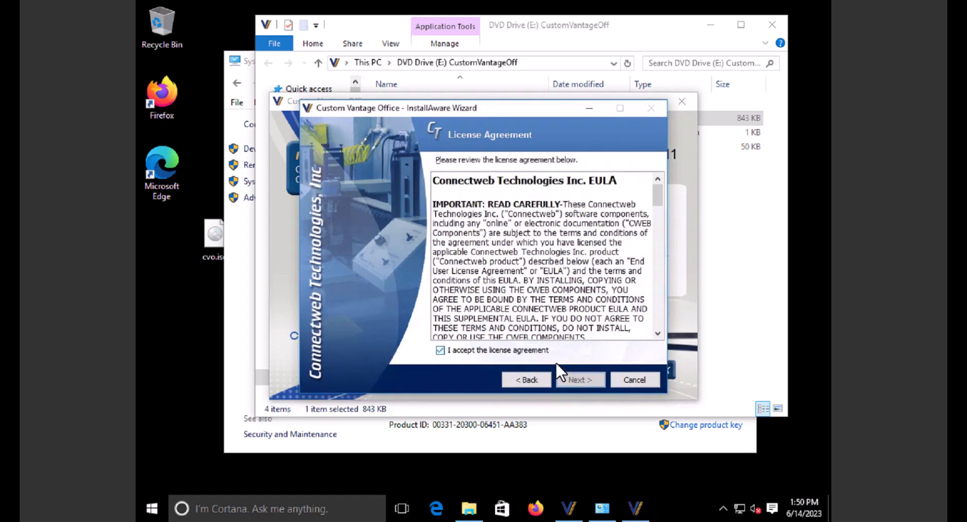
{"action": "left_click", "coordinate": [582, 378]}
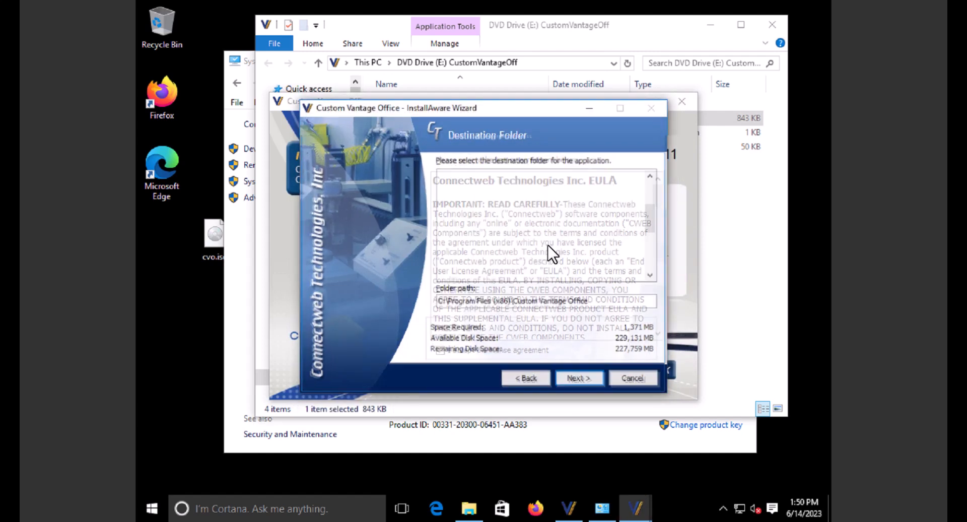
{"action": "left_click", "coordinate": [585, 381]}
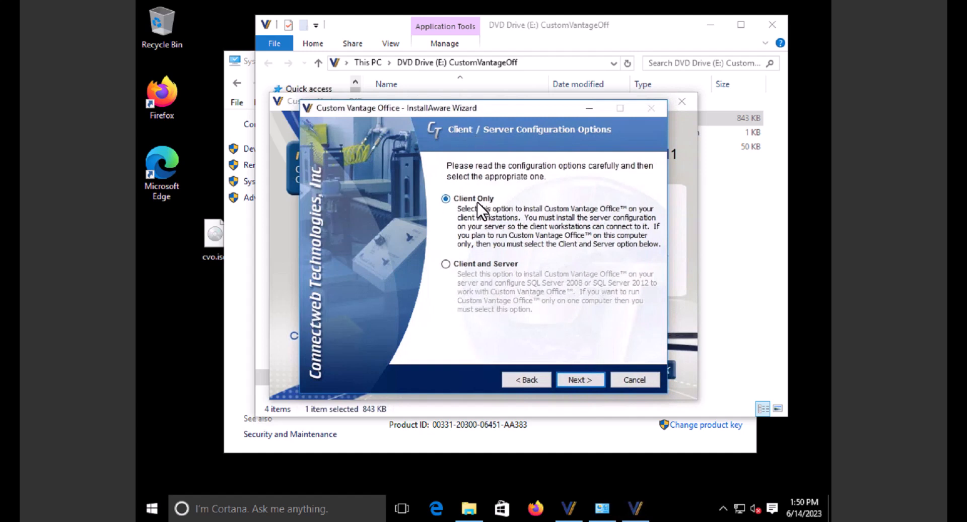
- Select the Client and Server configuration and proceed to the SQL Server connection step
{"action": "left_click", "coordinate": [473, 263]}
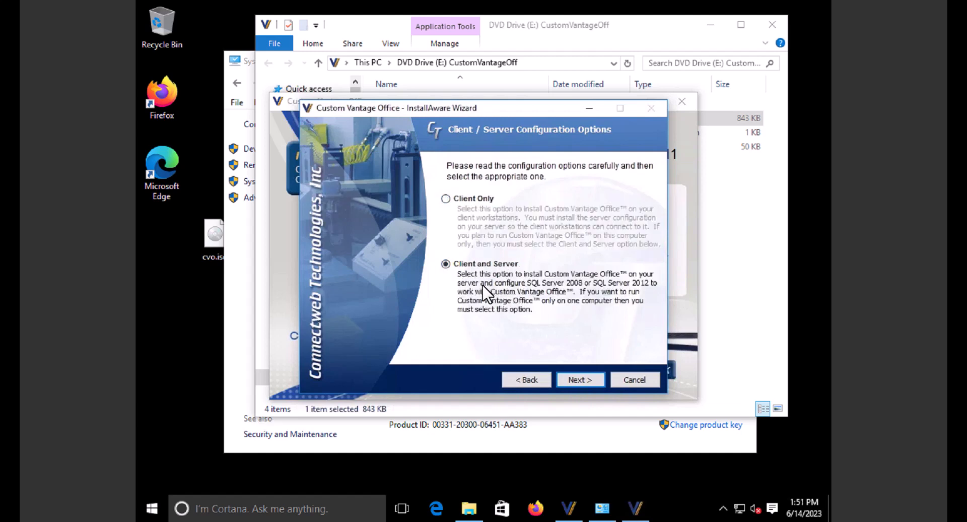
{"action": "left_click", "coordinate": [481, 200]}
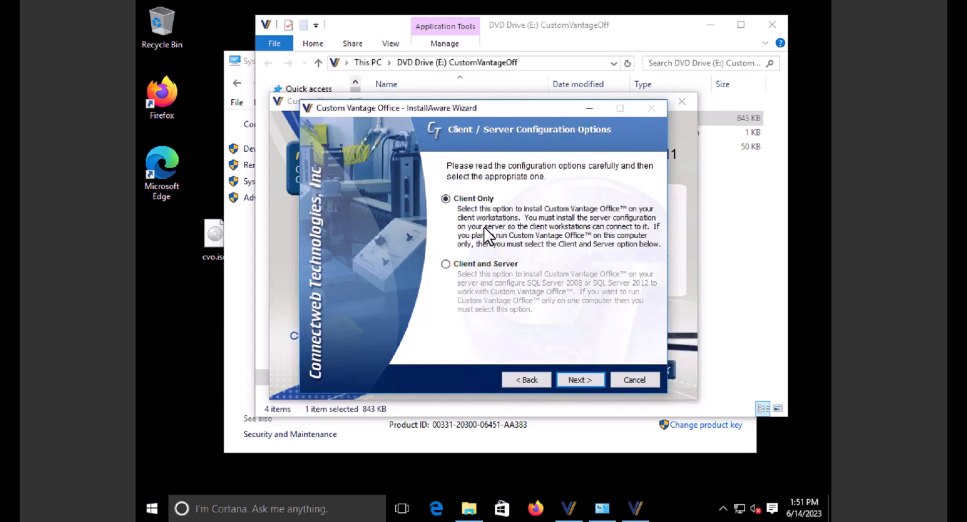
{"action": "left_click", "coordinate": [484, 264]}
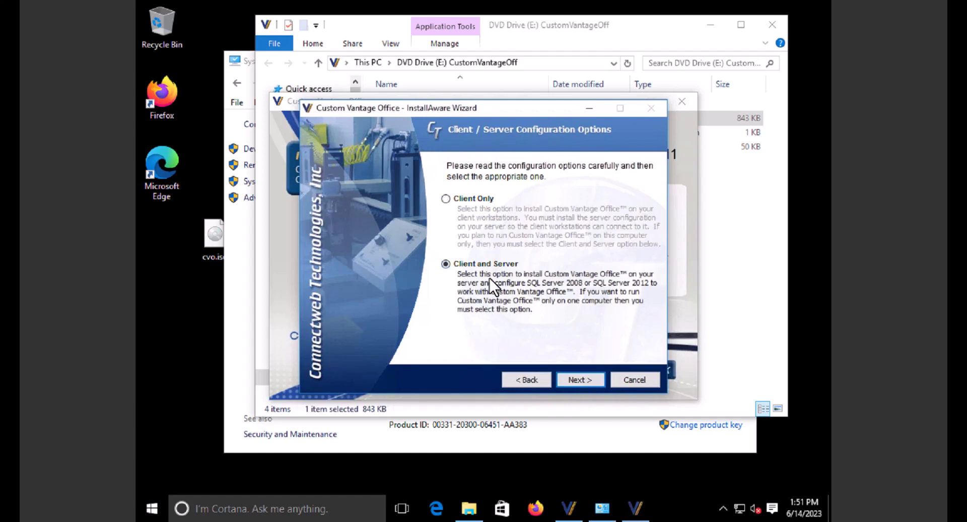
{"action": "left_click", "coordinate": [581, 379]}
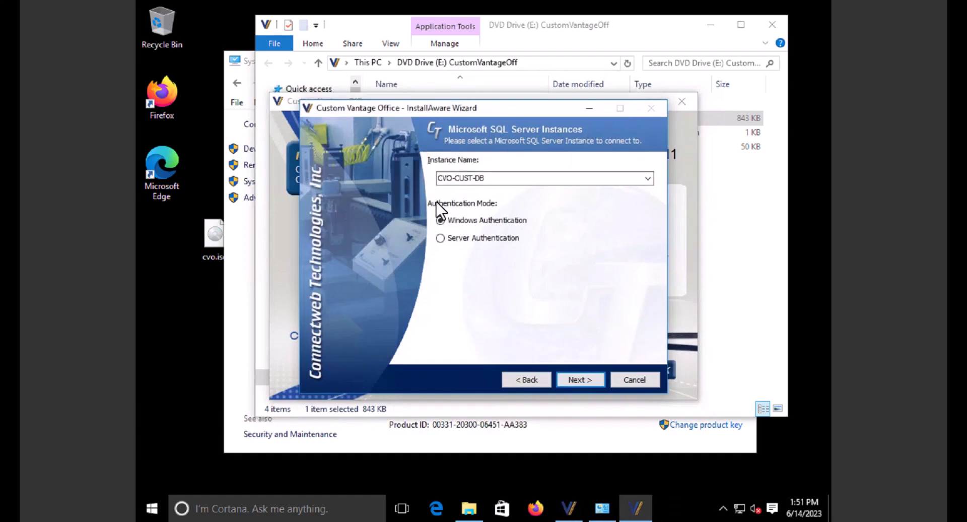
- Switch to Server Authentication and enter user sa with its password
{"action": "left_click", "coordinate": [479, 239]}
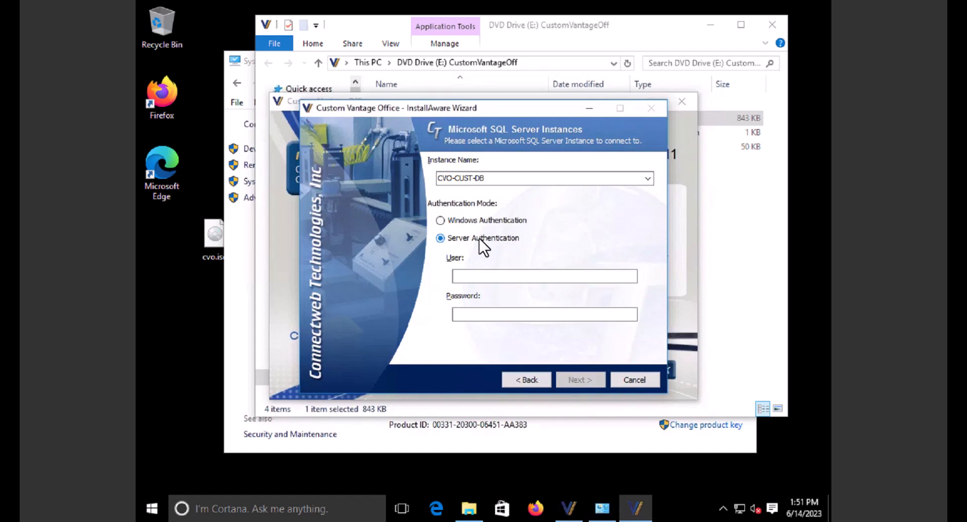
{"action": "left_click", "coordinate": [483, 276]}
{"action": "type", "text": "sa"}
{"action": "key", "text": "Tab"}
{"action": "type", "text": "•••••••••"}
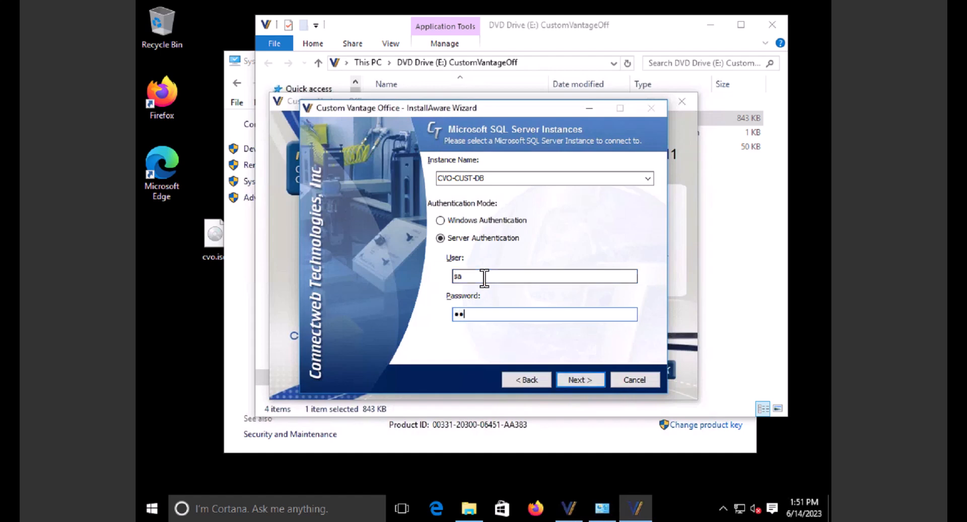
{"action": "type", "text": "••"}
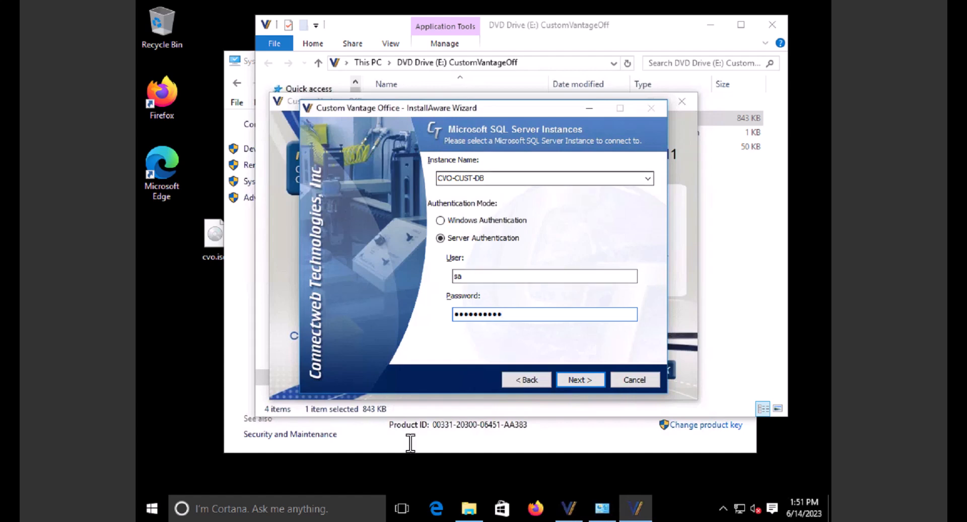
- Re-enter user sa and the password, then select the instance name to replace it
{"action": "left_click", "coordinate": [437, 443]}
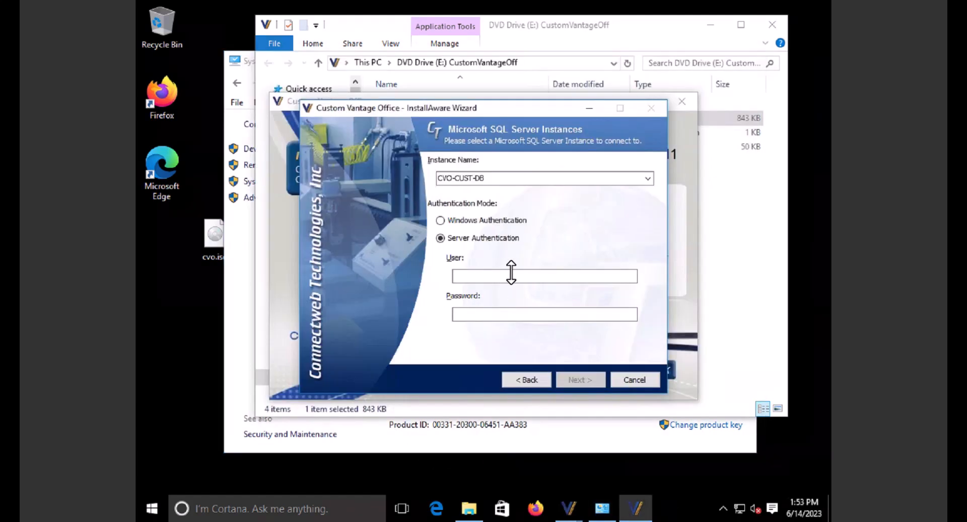
{"action": "left_click", "coordinate": [513, 278]}
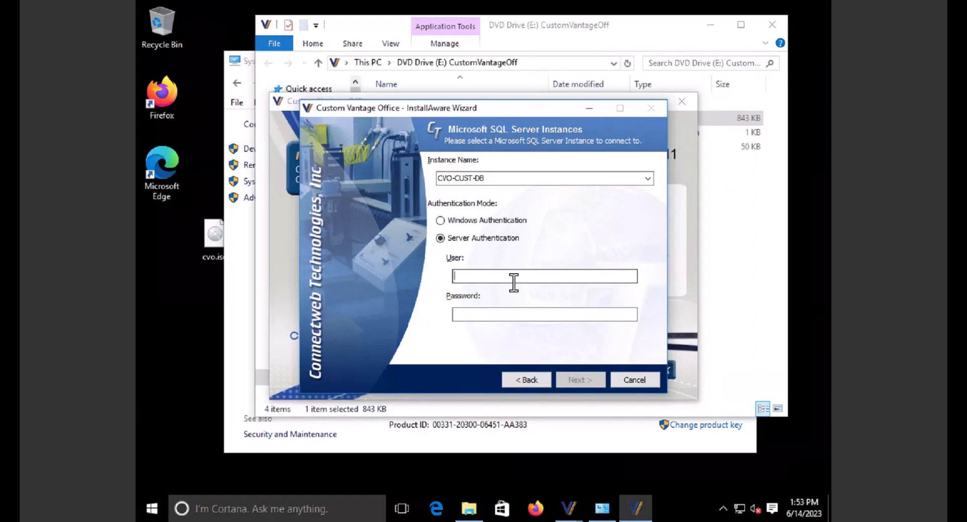
{"action": "type", "text": "sa"}
{"action": "key", "text": "Tab"}
{"action": "type", "text": "••••••••"}
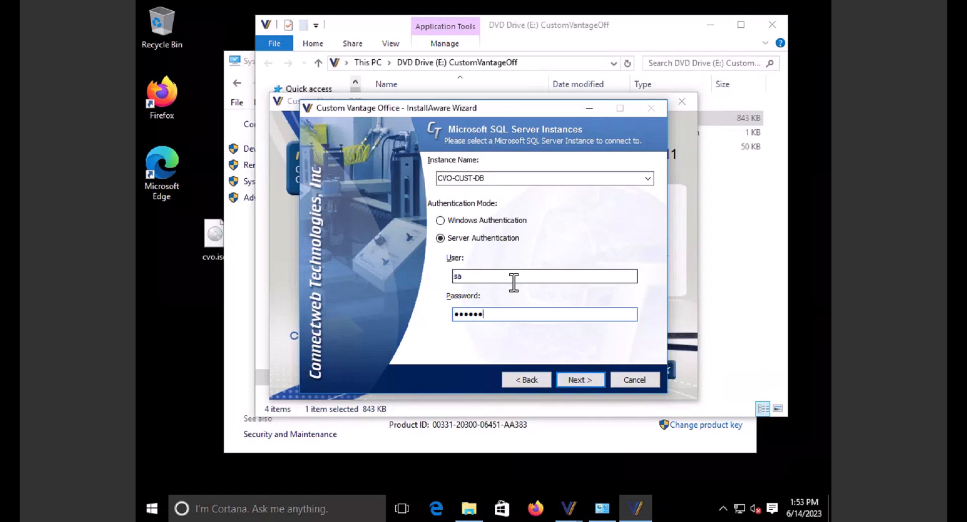
{"action": "type", "text": "••"}
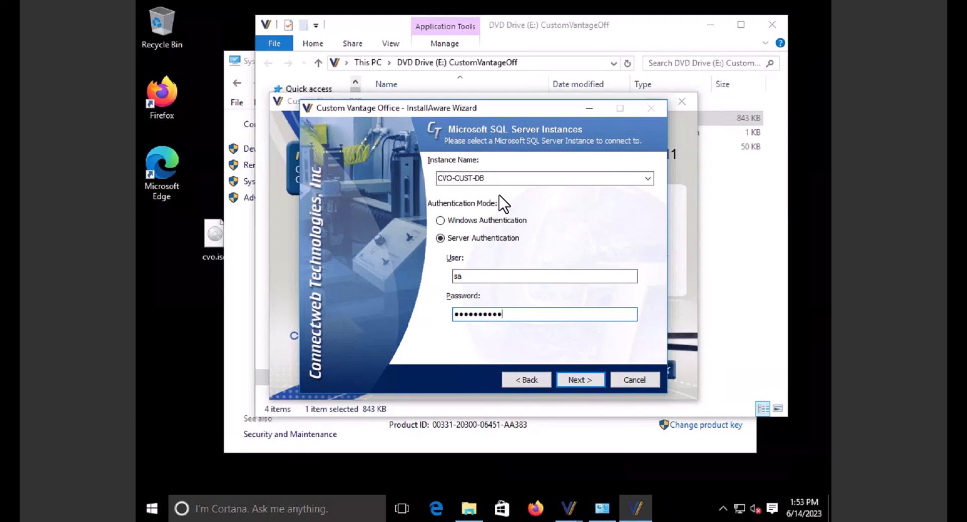
{"action": "double_click", "coordinate": [499, 179]}
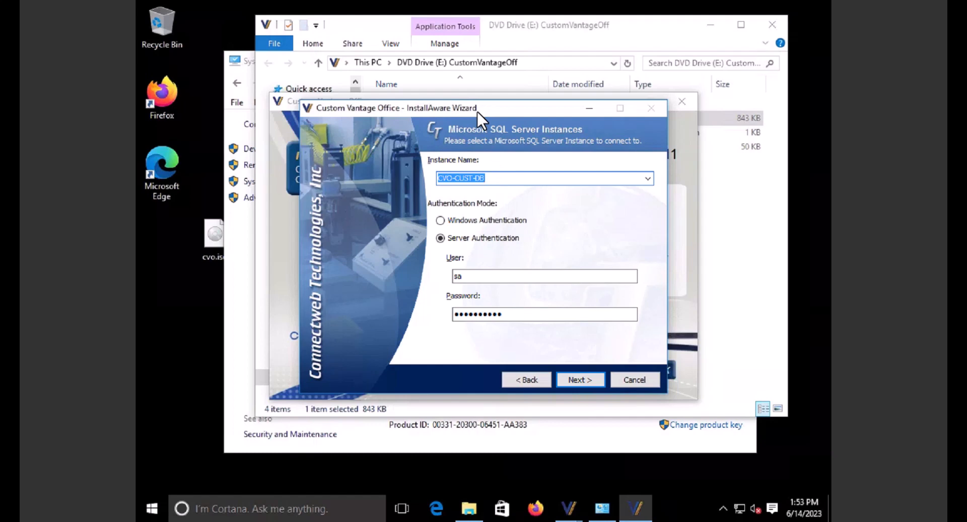
- Check the computer name in System and type DESKTOP-4U88C4U\CVO as the instance name
{"action": "left_click", "coordinate": [228, 252]}
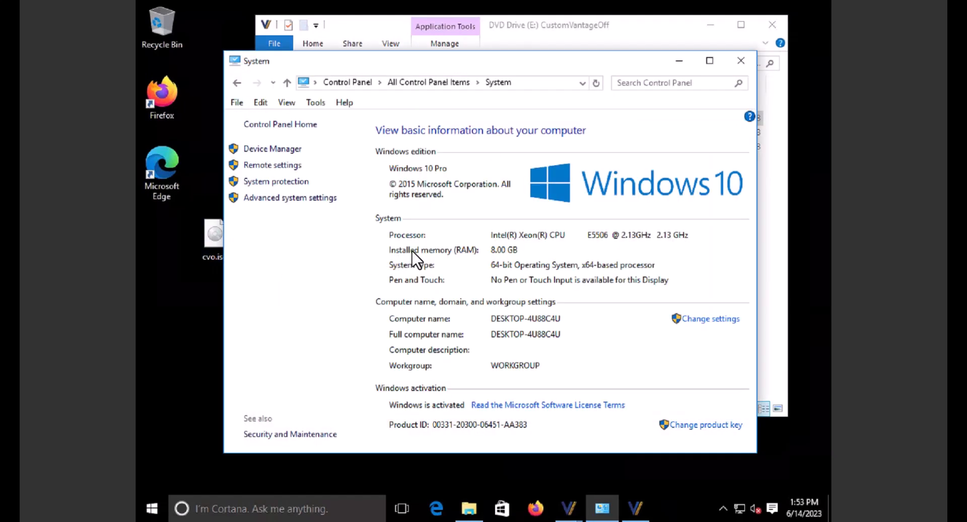
{"action": "left_click", "coordinate": [636, 507]}
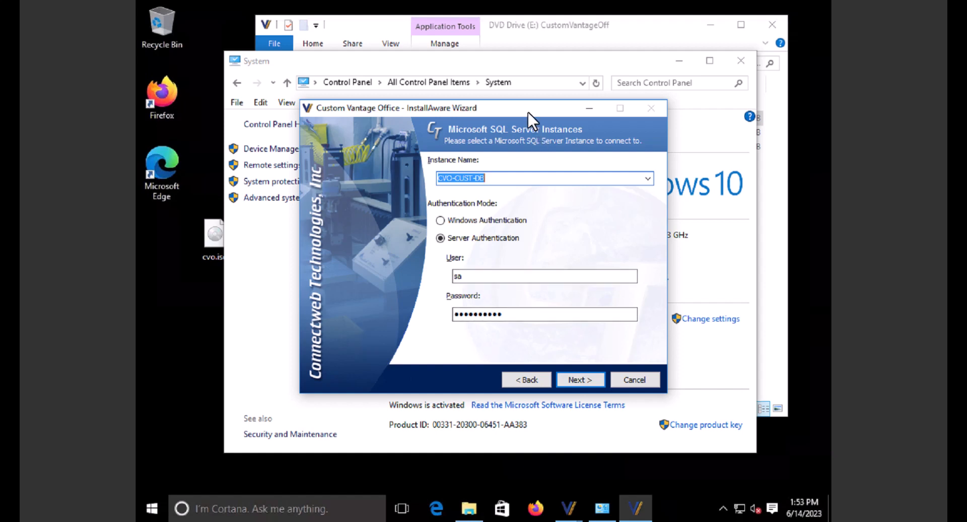
{"action": "left_click_drag", "start_coordinate": [527, 111], "coordinate": [488, 46]}
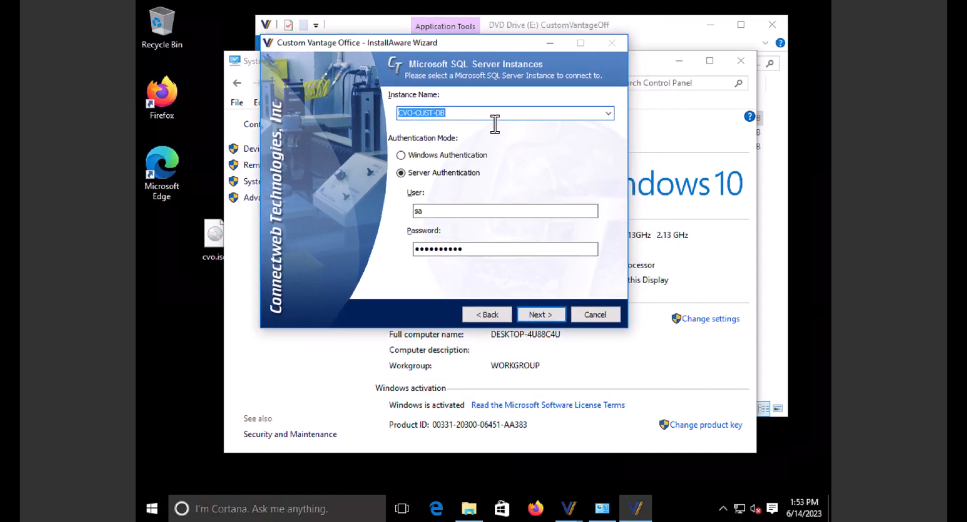
{"action": "type", "text": "DESKY"}
{"action": "key", "text": "BackSpace"}
{"action": "type", "text": "TOP-4U88C"}
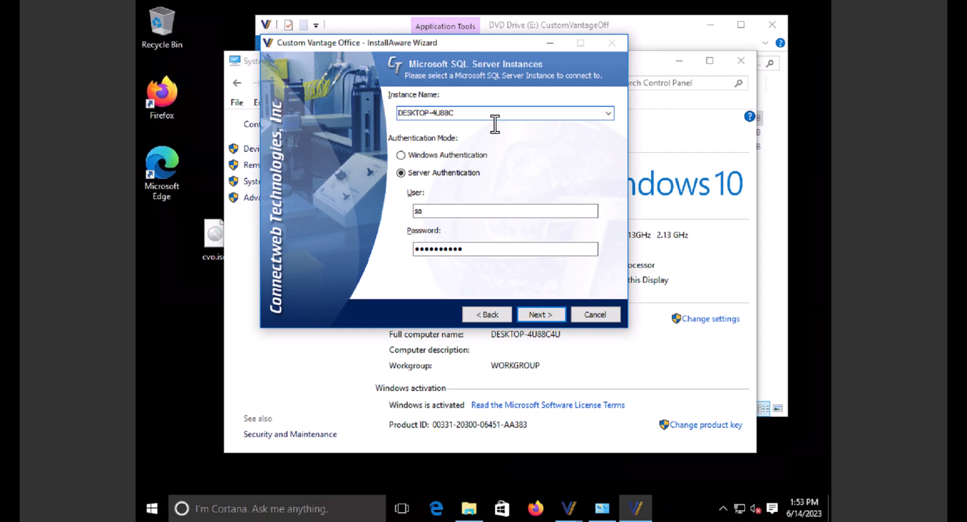
{"action": "type", "text": "4U\\CVO"}
- Pass the SQL Server connection test and install Custom Vantage Office, overwriting all existing files
{"action": "left_click", "coordinate": [553, 315]}
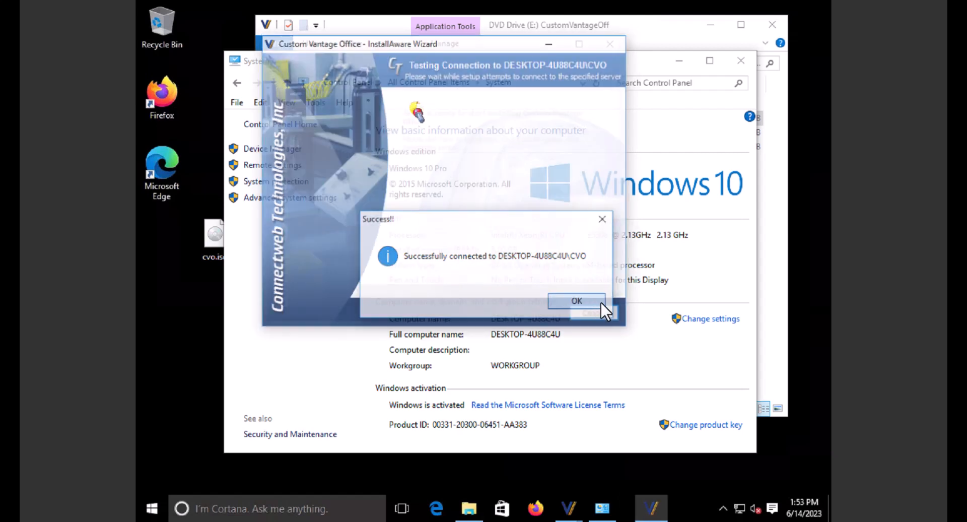
{"action": "left_click", "coordinate": [599, 303]}
{"action": "left_click", "coordinate": [554, 315]}
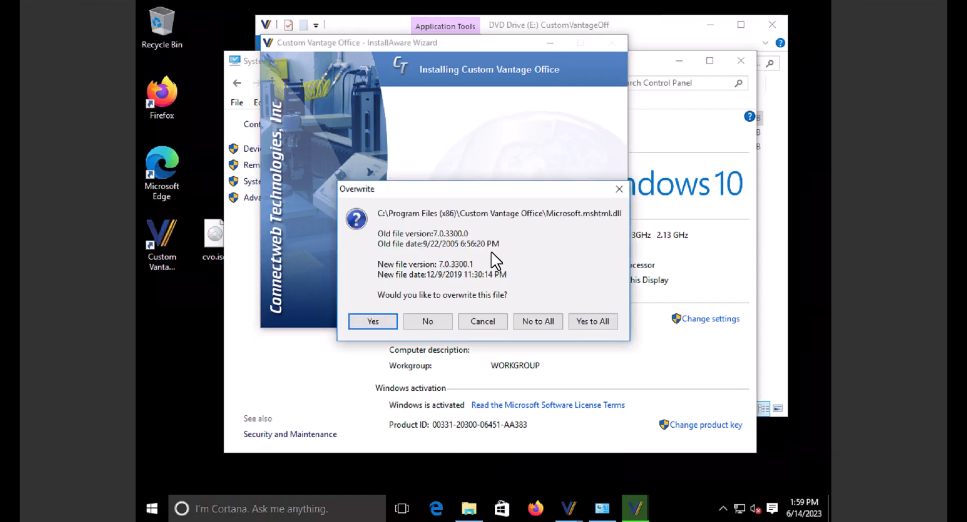
{"action": "left_click", "coordinate": [598, 322]}
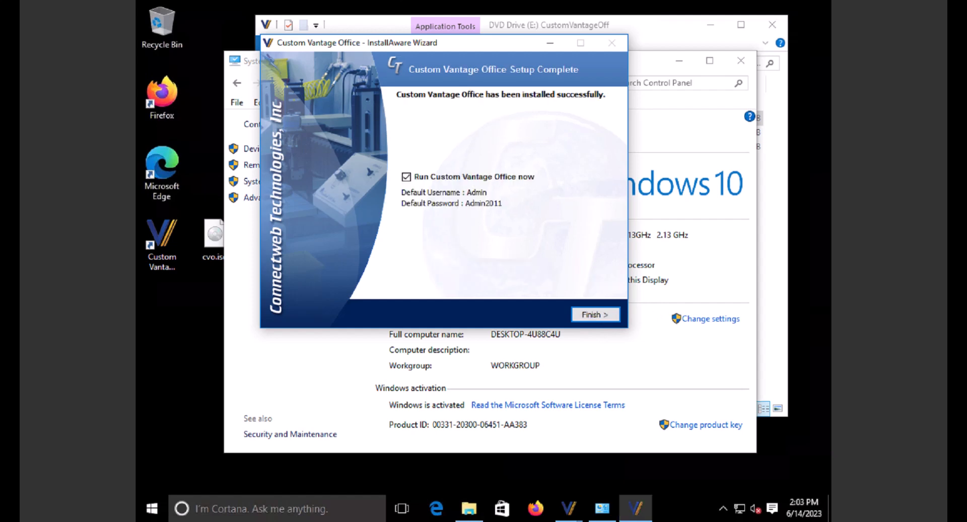
- Launch Custom Vantage Office, look over the launcher's Add-On's page, then exit the launcher
{"action": "left_click", "coordinate": [597, 316]}
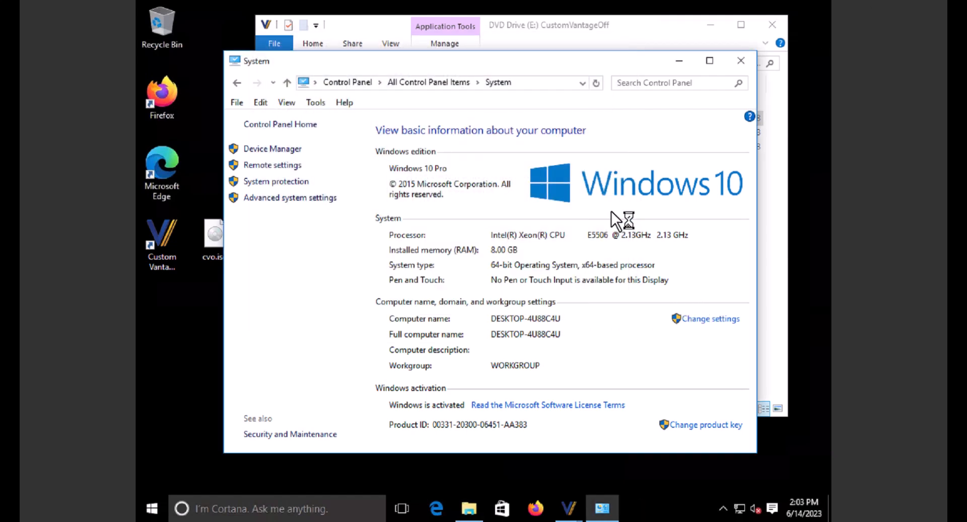
{"action": "left_click", "coordinate": [748, 62]}
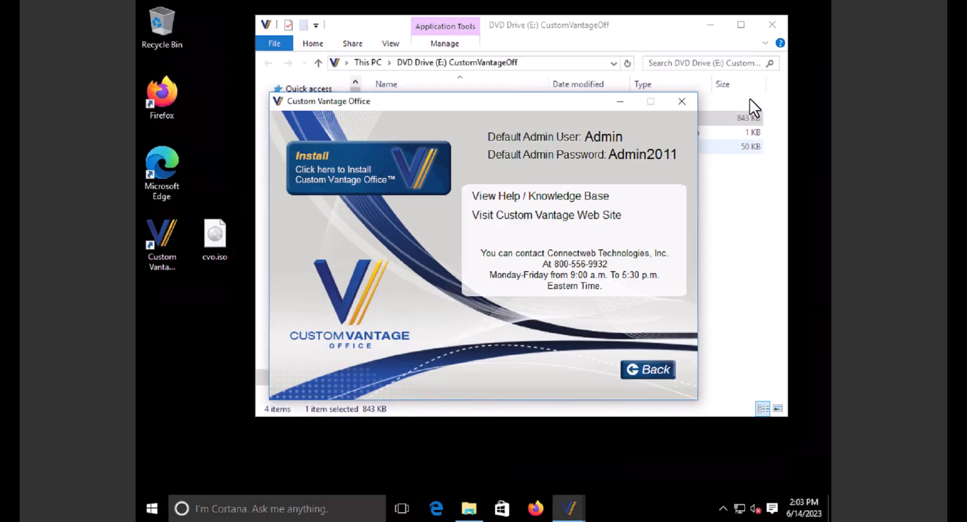
{"action": "left_click", "coordinate": [649, 372]}
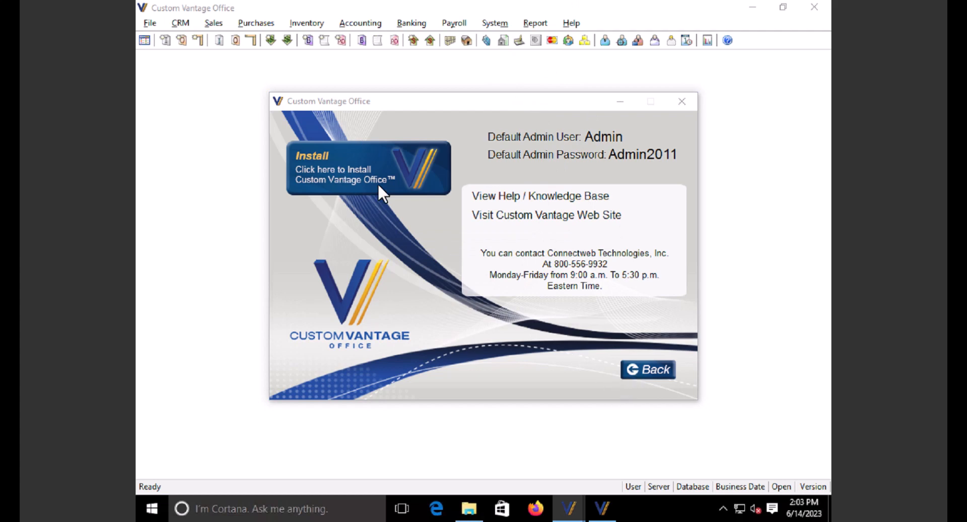
{"action": "left_click", "coordinate": [647, 372]}
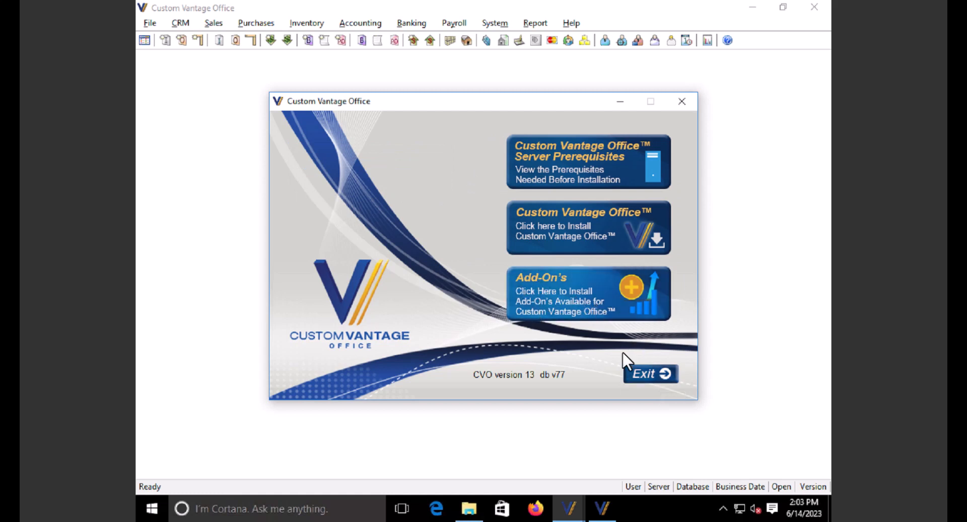
{"action": "left_click", "coordinate": [586, 301]}
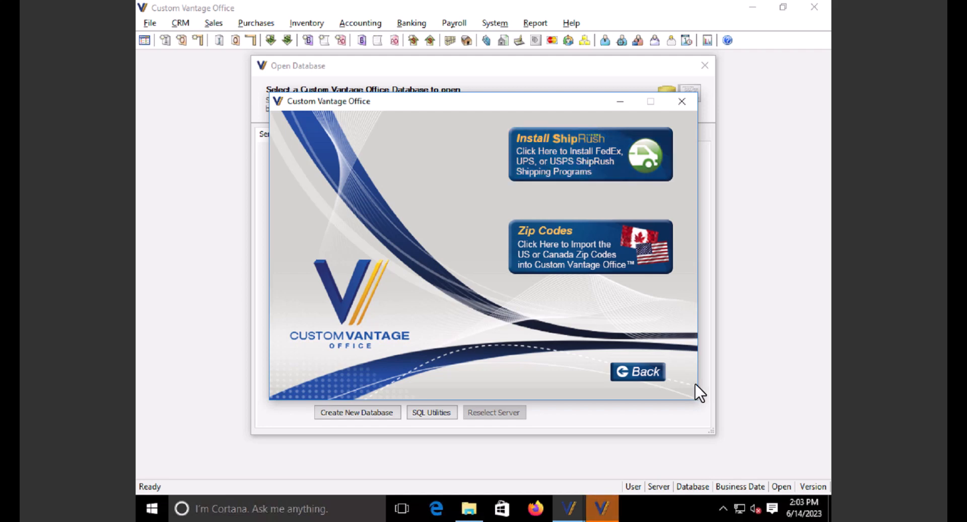
{"action": "left_click", "coordinate": [630, 372]}
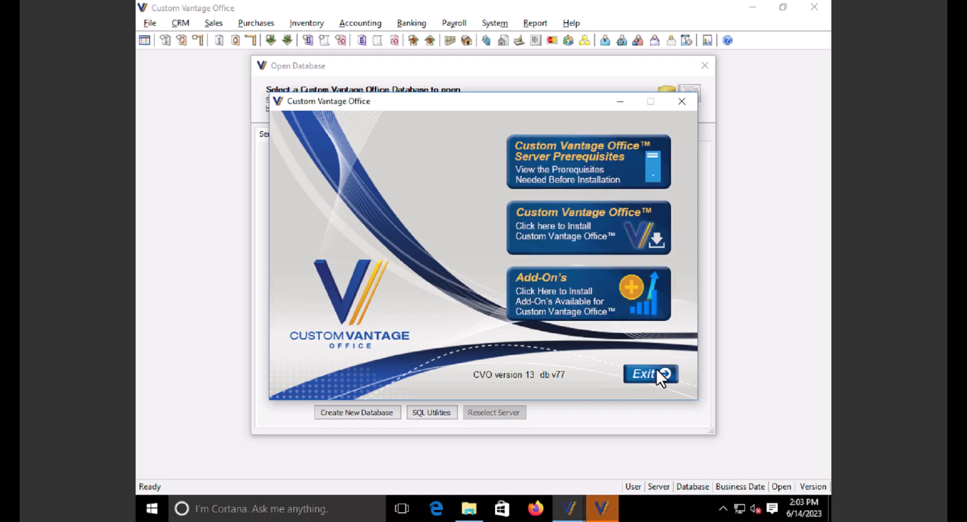
{"action": "left_click", "coordinate": [657, 373]}
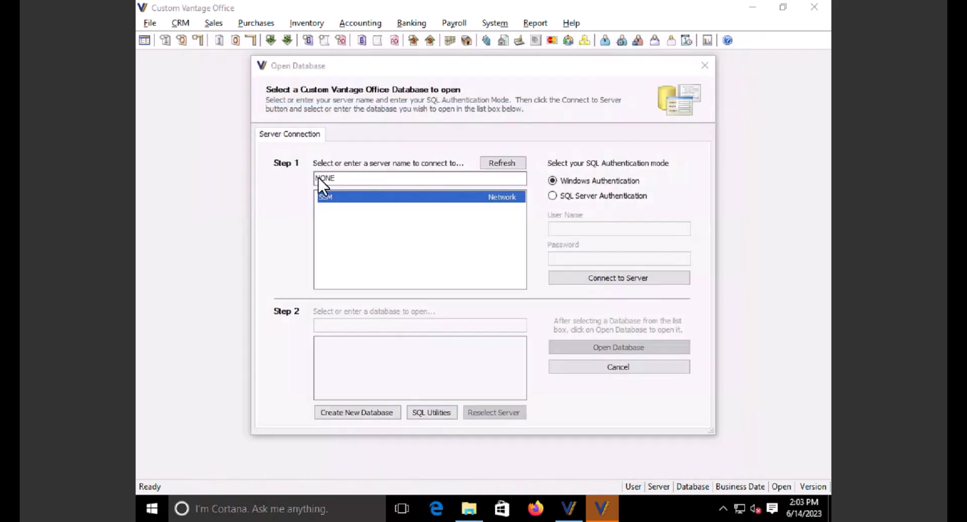
- Try connecting to DESKTOP-4U88C4U with SQL Server Authentication using the sa login and its password
{"action": "left_click", "coordinate": [317, 162]}
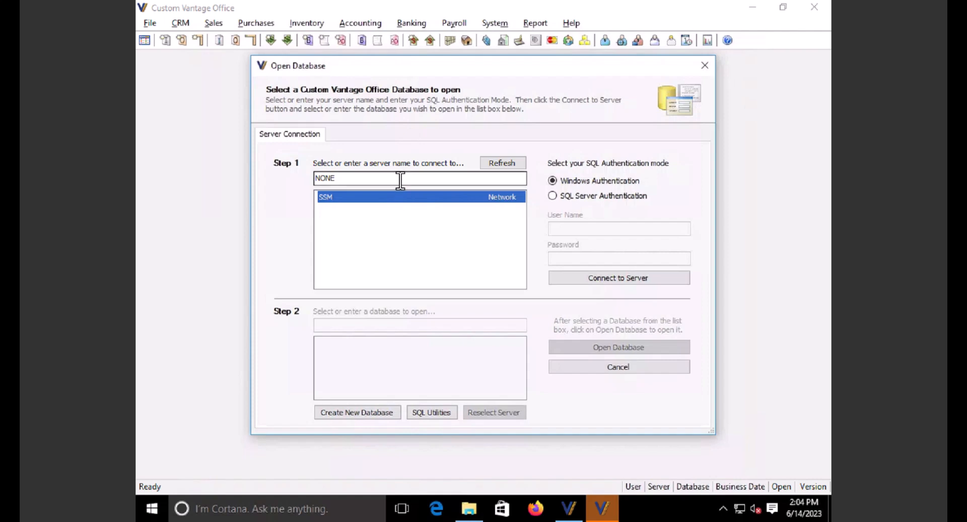
{"action": "left_click", "coordinate": [554, 196]}
{"action": "left_click", "coordinate": [588, 229]}
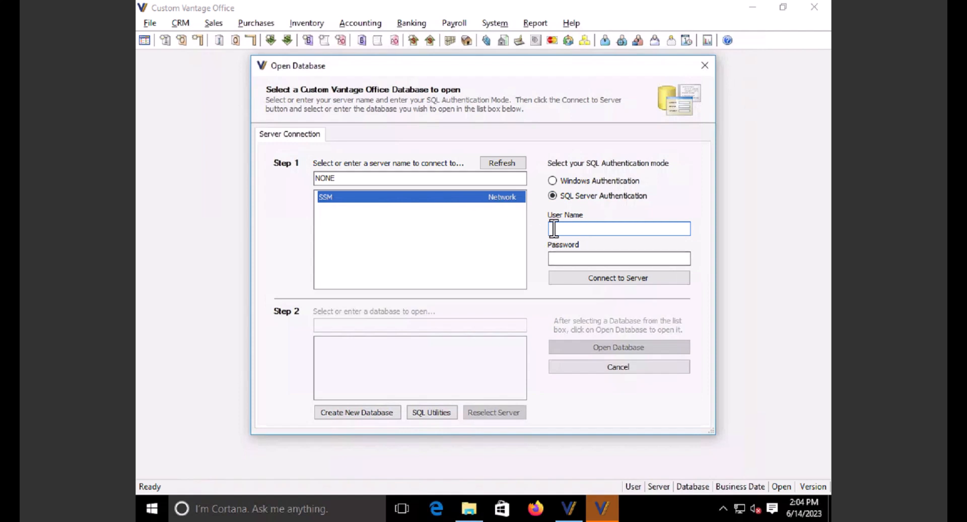
{"action": "type", "text": "sa"}
{"action": "key", "text": "Tab"}
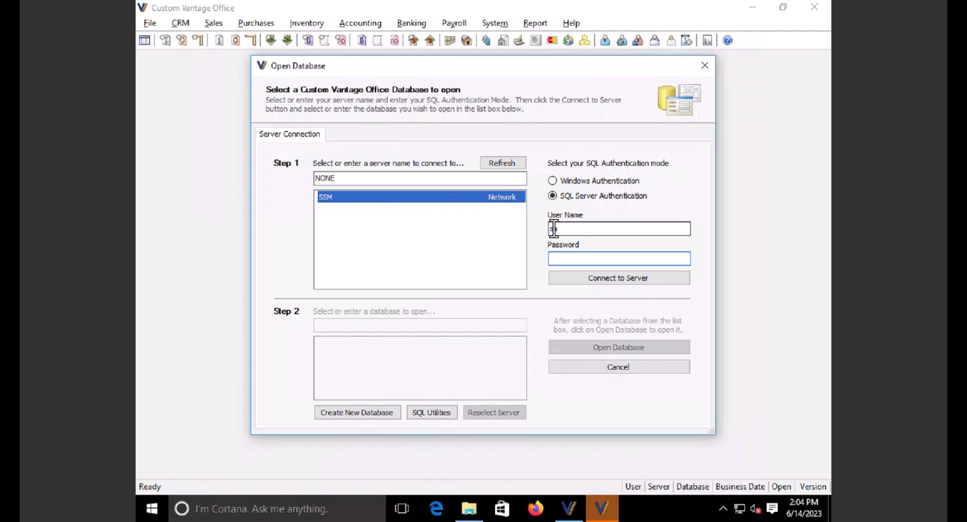
{"action": "type", "text": "********"}
{"action": "type", "text": "**"}
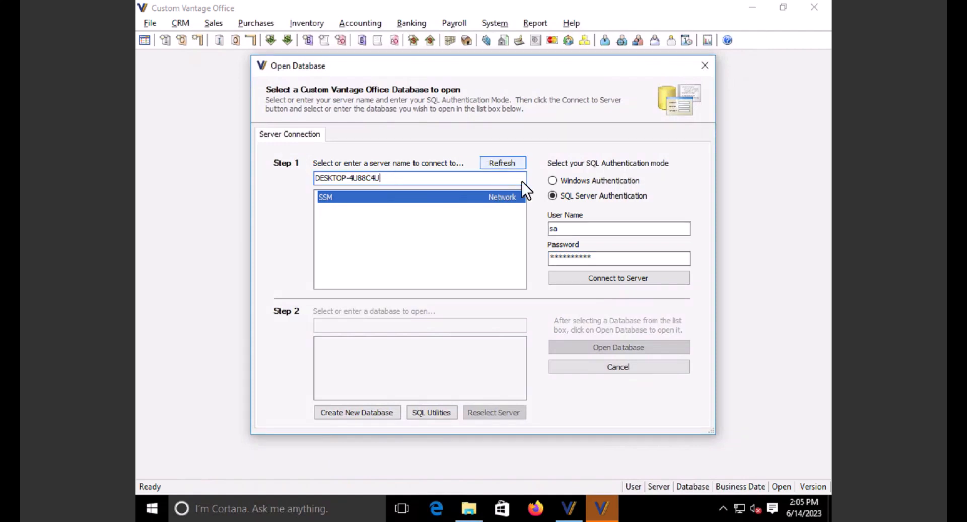
{"action": "left_click", "coordinate": [612, 280]}
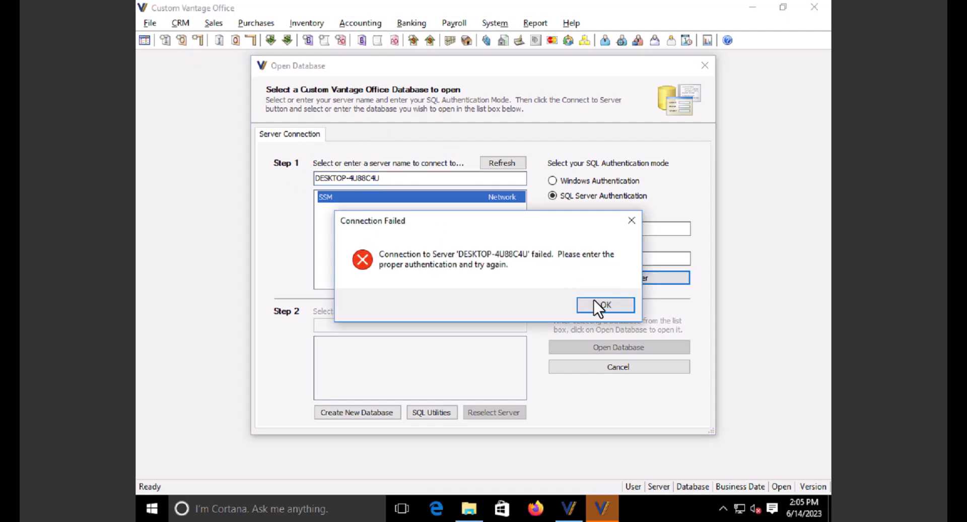
- Dismiss the failure and connect to the server as DESKTOP-4U88C4U\CVO instead
{"action": "left_click", "coordinate": [597, 304]}
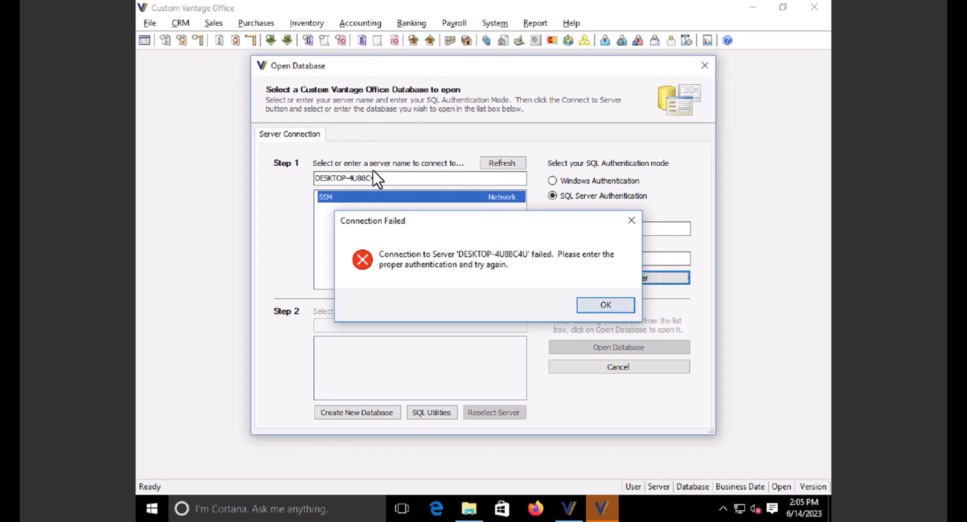
{"action": "left_click", "coordinate": [396, 181]}
{"action": "type", "text": "\\CVO"}
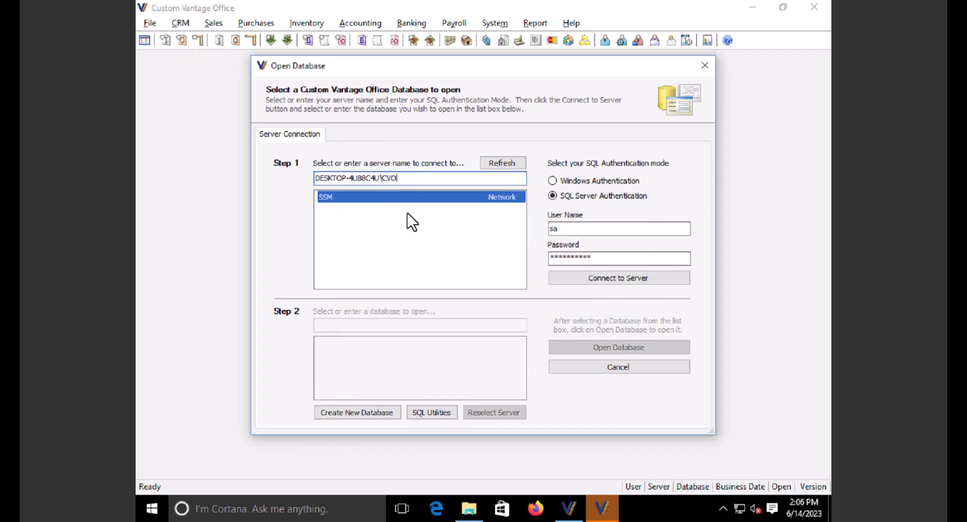
{"action": "left_click", "coordinate": [632, 279]}
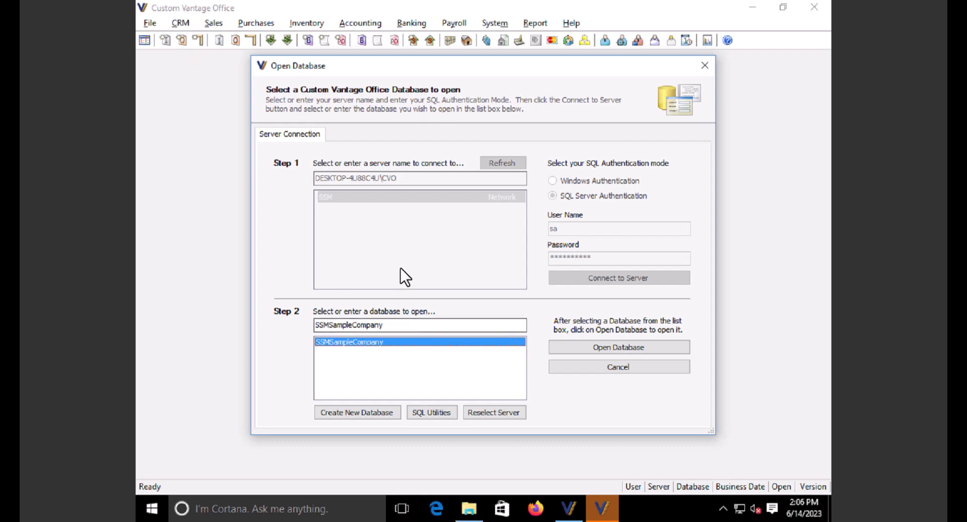
- Start a new company database and connect to DESKTOP-4U88C4U\CVO with the sa SQL login
{"action": "left_click", "coordinate": [370, 415]}
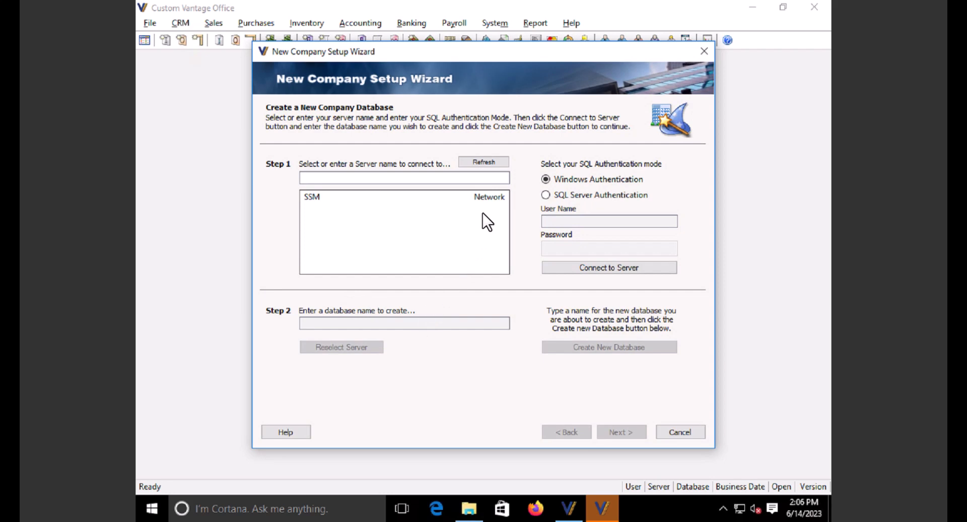
{"action": "left_click", "coordinate": [410, 178]}
{"action": "type", "text": "DESKTOP-4U88C4U"}
{"action": "type", "text": "\\CVO"}
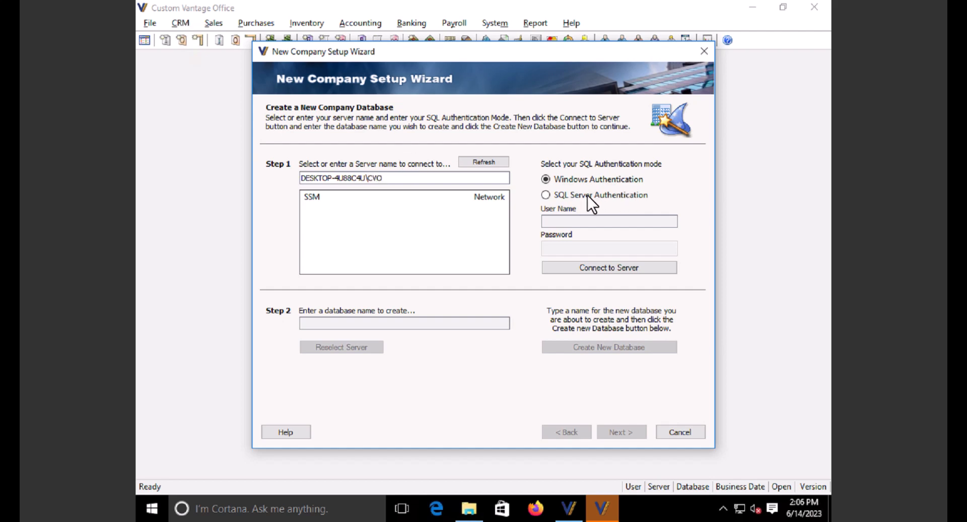
{"action": "left_click", "coordinate": [546, 196]}
{"action": "left_click", "coordinate": [566, 222]}
{"action": "type", "text": "sa"}
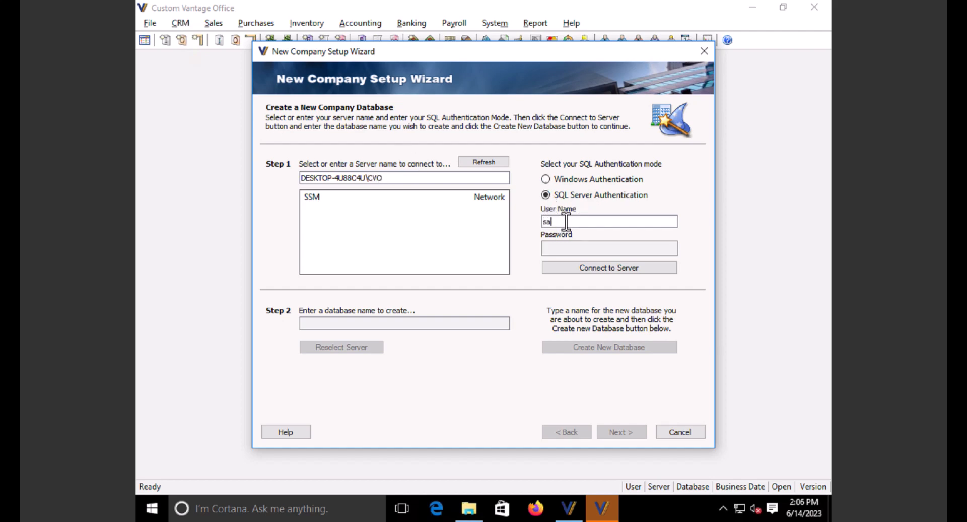
{"action": "key", "text": "Tab"}
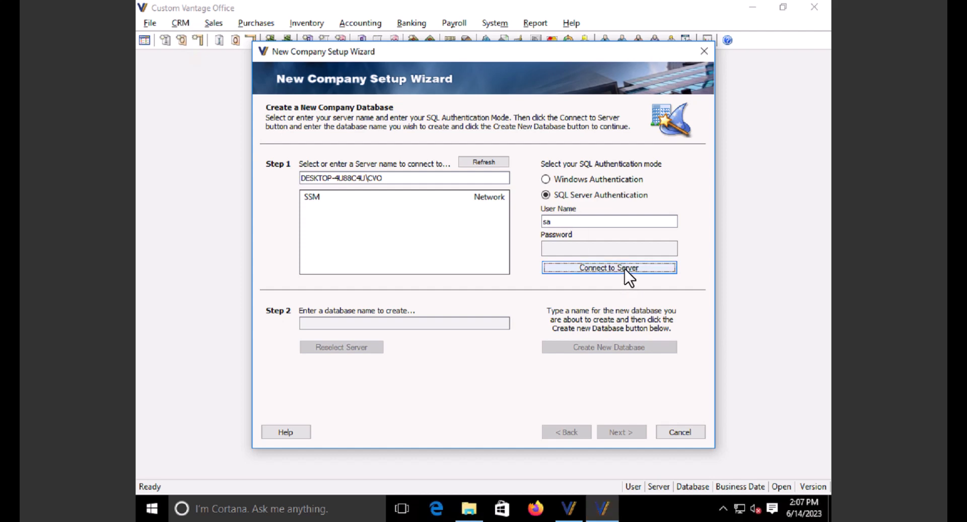
{"action": "left_click", "coordinate": [583, 247]}
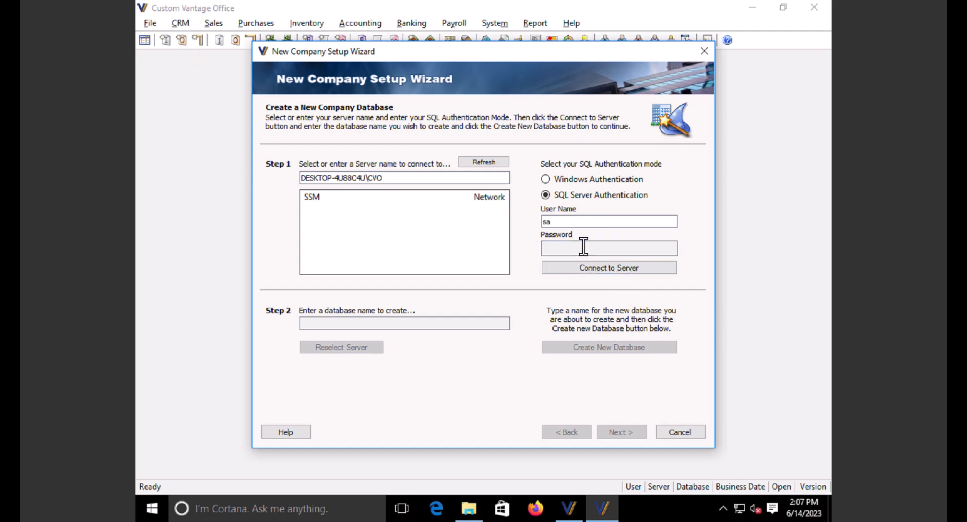
{"action": "type", "text": "**********"}
{"action": "left_click", "coordinate": [597, 268]}
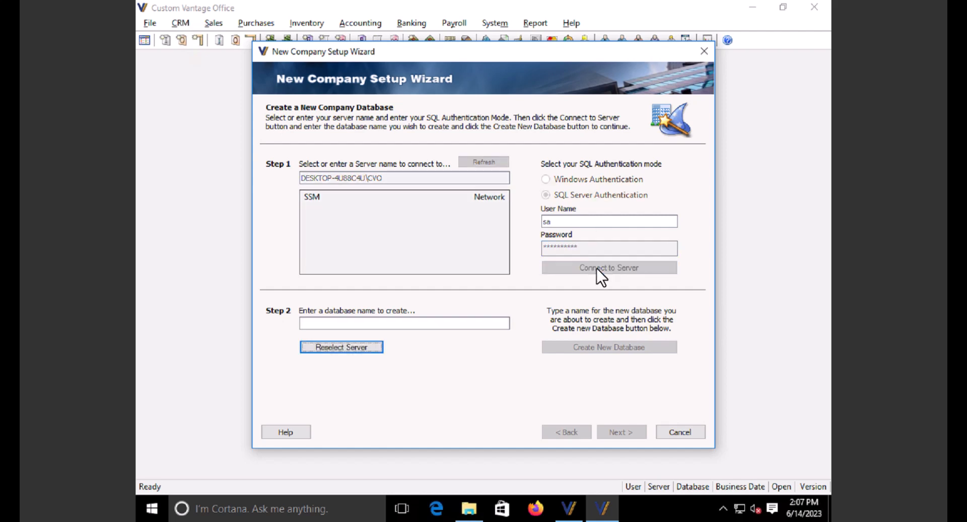
- Create the database named MyCompany and acknowledge the success message
{"action": "left_click", "coordinate": [374, 325]}
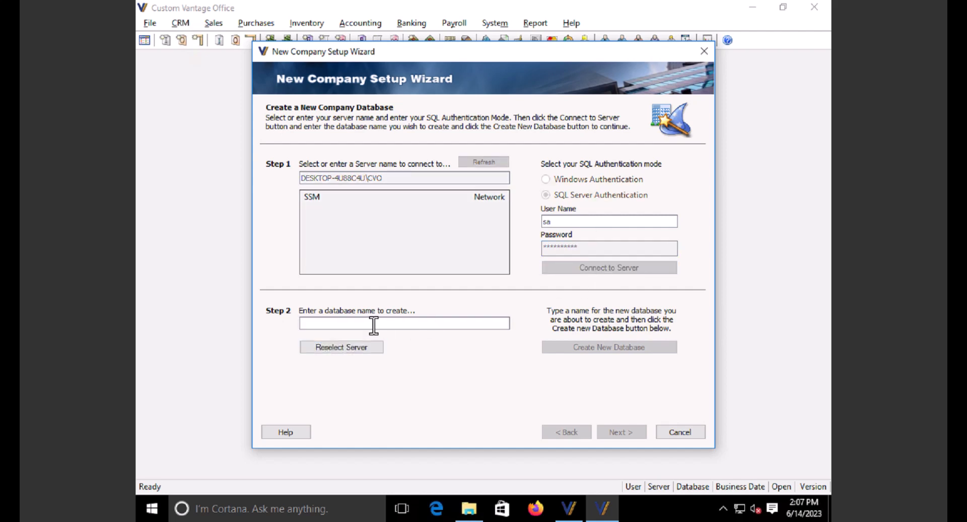
{"action": "type", "text": "MyCompany"}
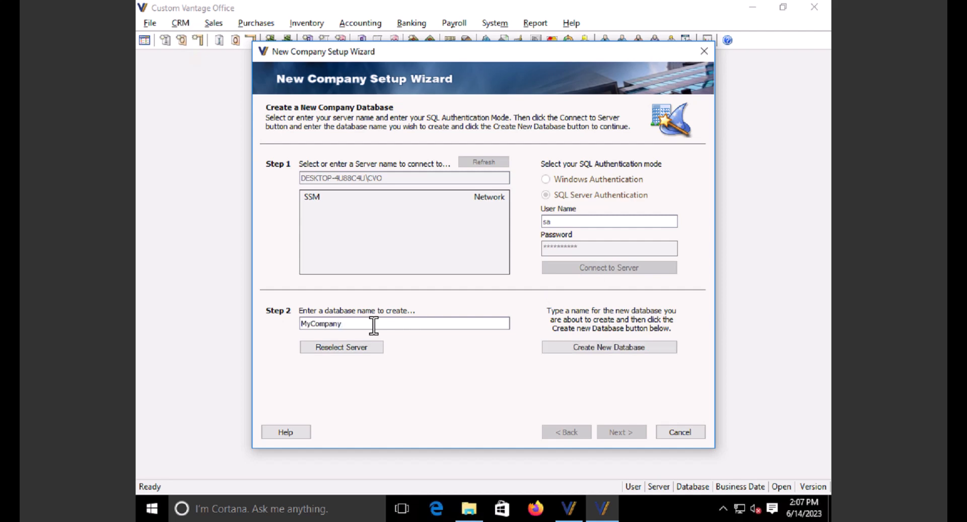
{"action": "left_click", "coordinate": [611, 344]}
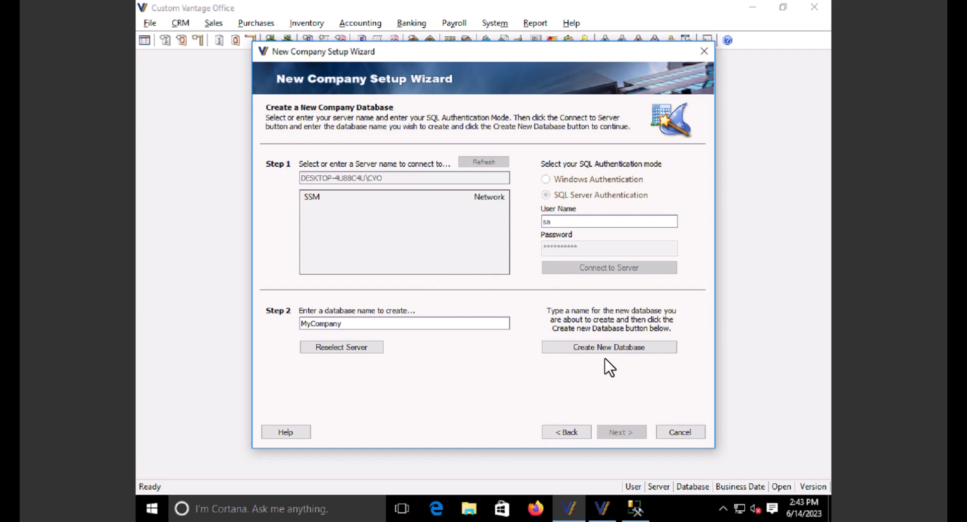
{"action": "left_click", "coordinate": [612, 346]}
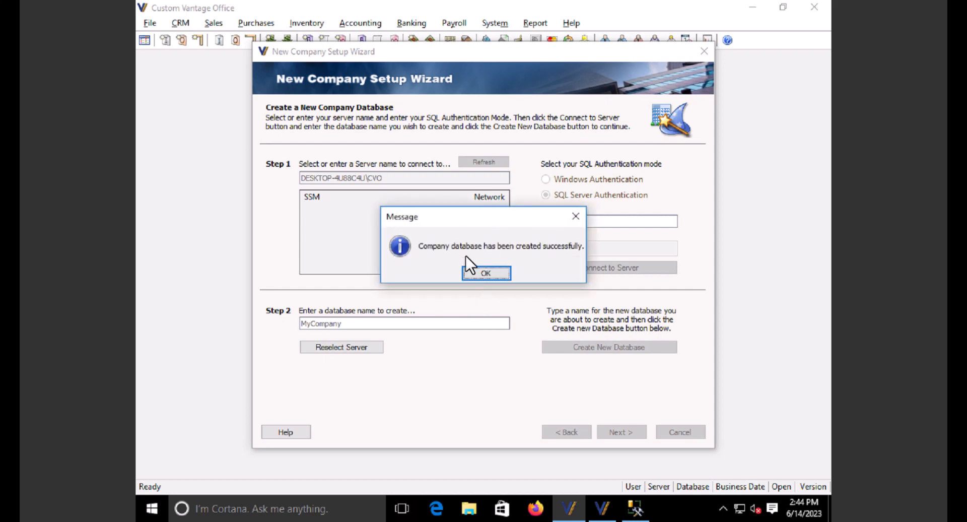
{"action": "left_click", "coordinate": [486, 273]}
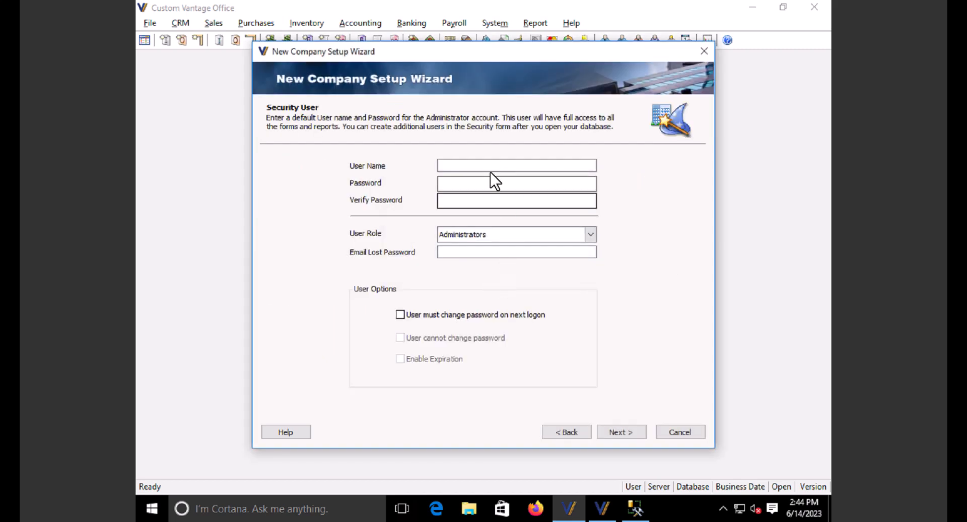
- Enter the administrator user name and password, verify the password, and continue
{"action": "type", "text": "cwebadmin"}
{"action": "left_click", "coordinate": [525, 186]}
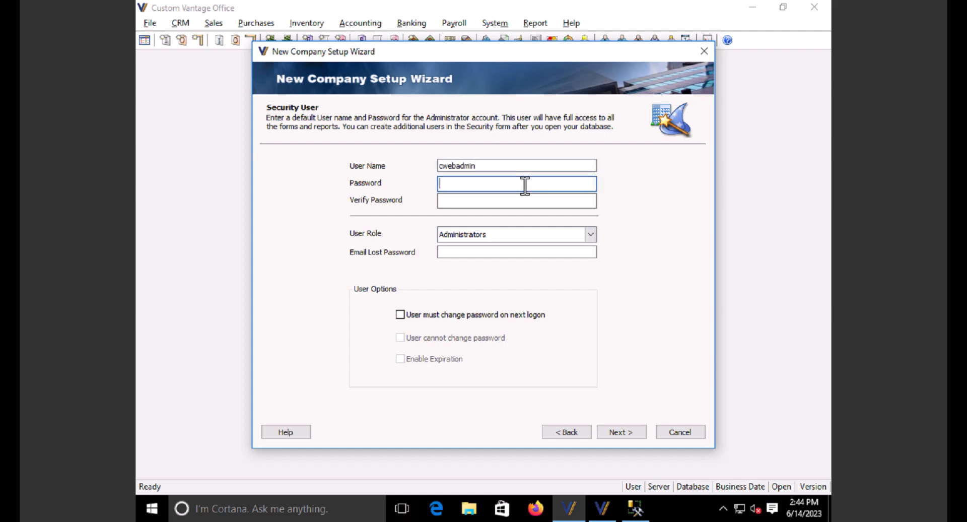
{"action": "type", "text": "*"}
{"action": "key", "text": "BackSpace"}
{"action": "type", "text": "*********"}
{"action": "key", "text": "Tab"}
{"action": "type", "text": "****"}
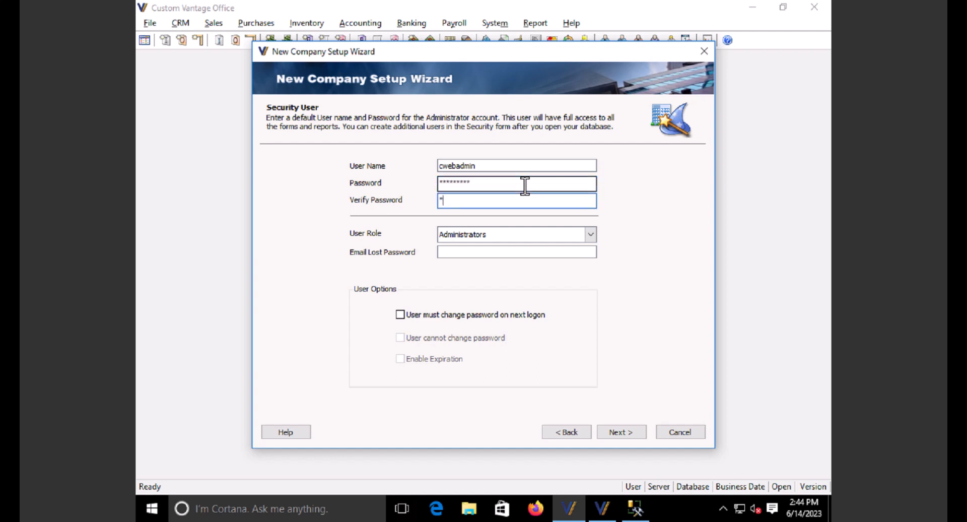
{"action": "type", "text": "*****"}
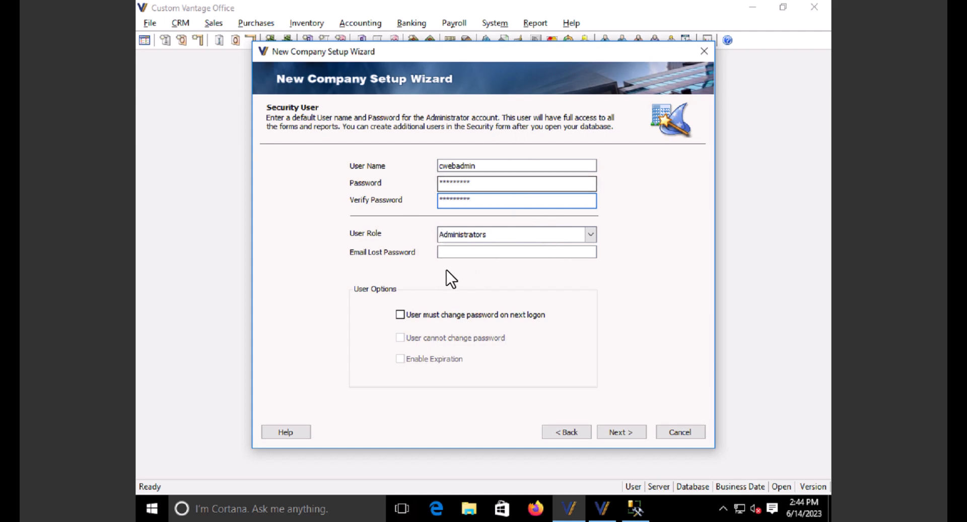
{"action": "left_click", "coordinate": [625, 432]}
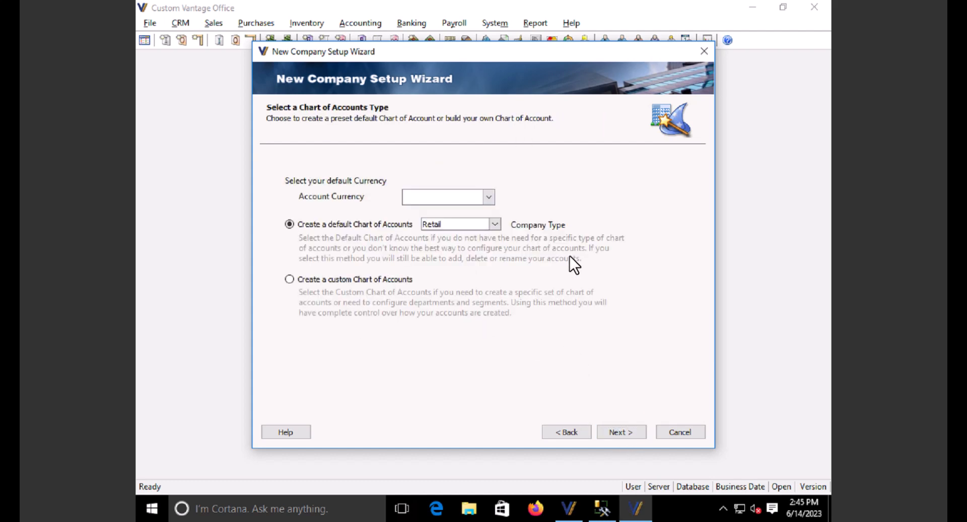
- Set the account currency to USD and accept the default Retail chart of accounts
{"action": "left_click", "coordinate": [488, 197]}
{"action": "left_click", "coordinate": [418, 225]}
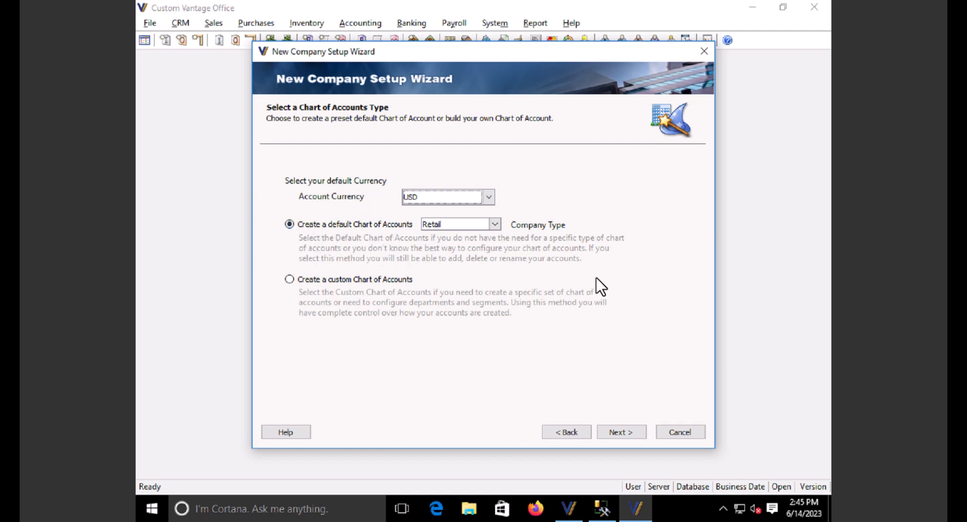
{"action": "left_click", "coordinate": [637, 431]}
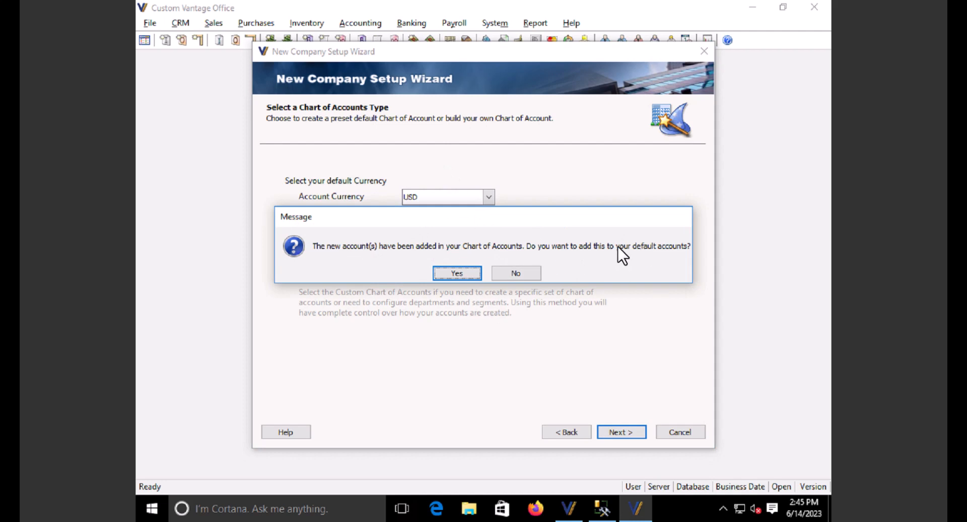
{"action": "left_click", "coordinate": [467, 273]}
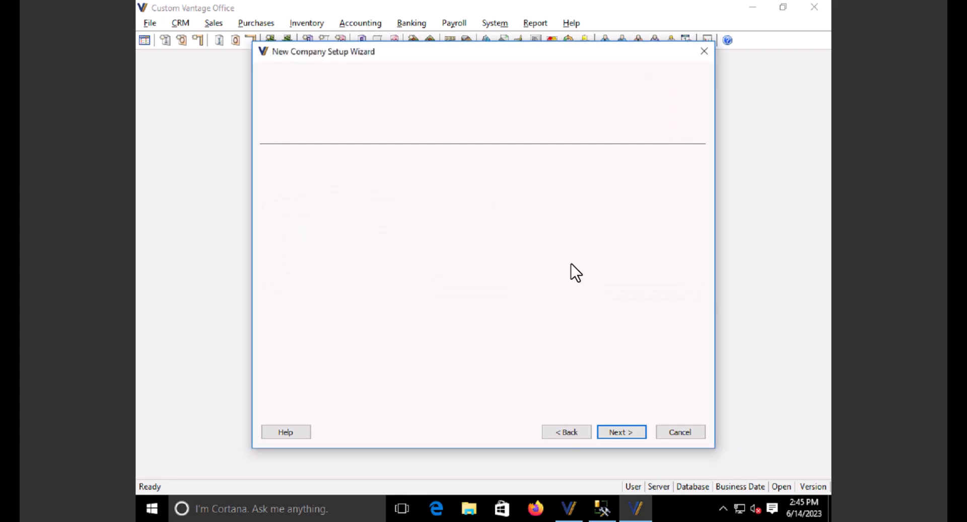
{"action": "left_click", "coordinate": [368, 169]}
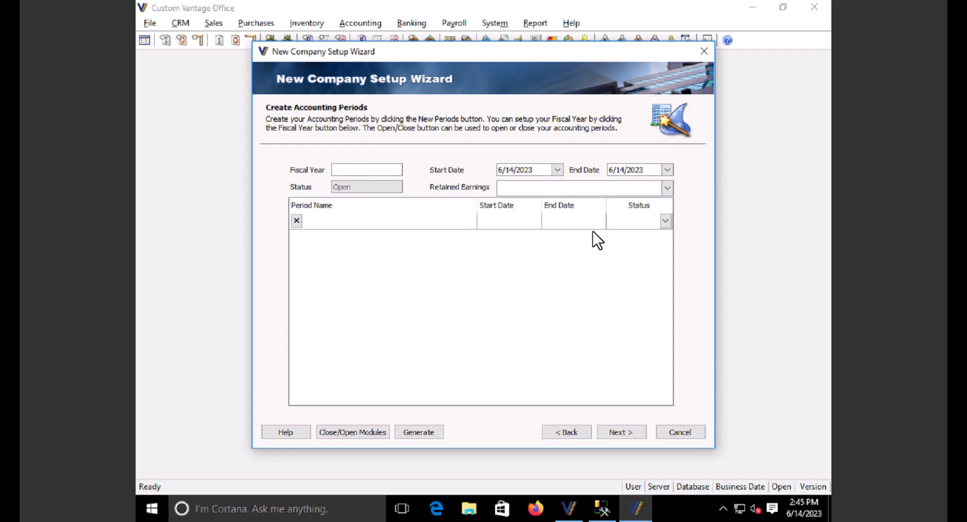
- Set fiscal year 2023 with a start date of 1/1/2023
{"action": "type", "text": "2023"}
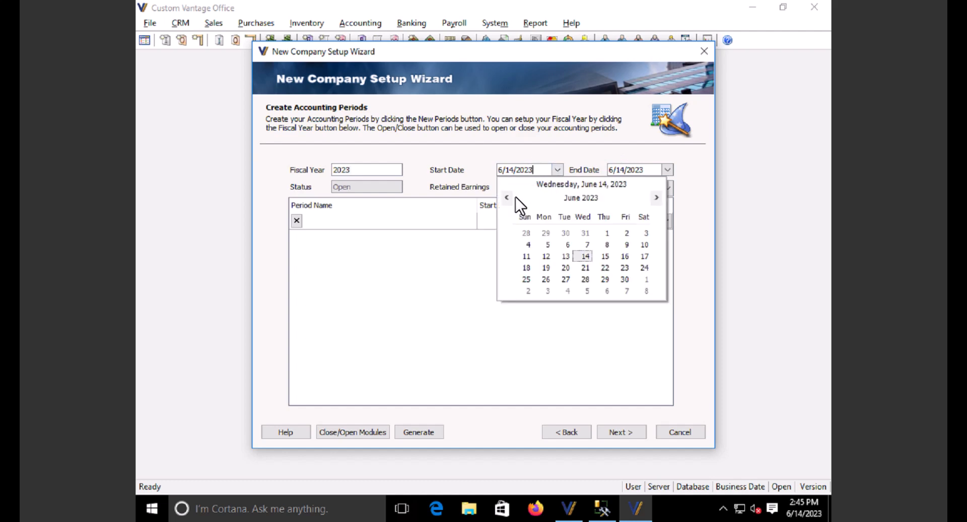
{"action": "left_click", "coordinate": [507, 197]}
{"action": "left_click", "coordinate": [508, 198]}
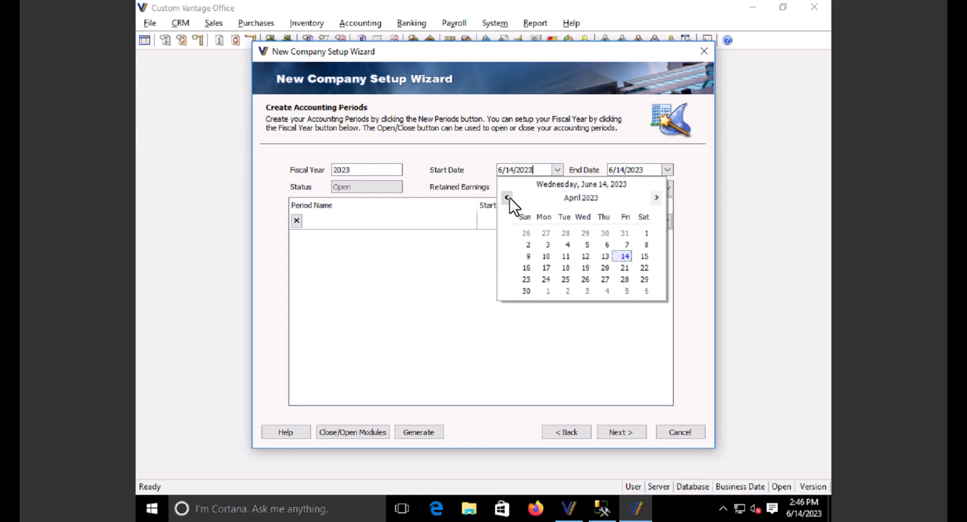
{"action": "left_click", "coordinate": [507, 198]}
{"action": "left_click", "coordinate": [508, 198]}
{"action": "left_click", "coordinate": [508, 198]}
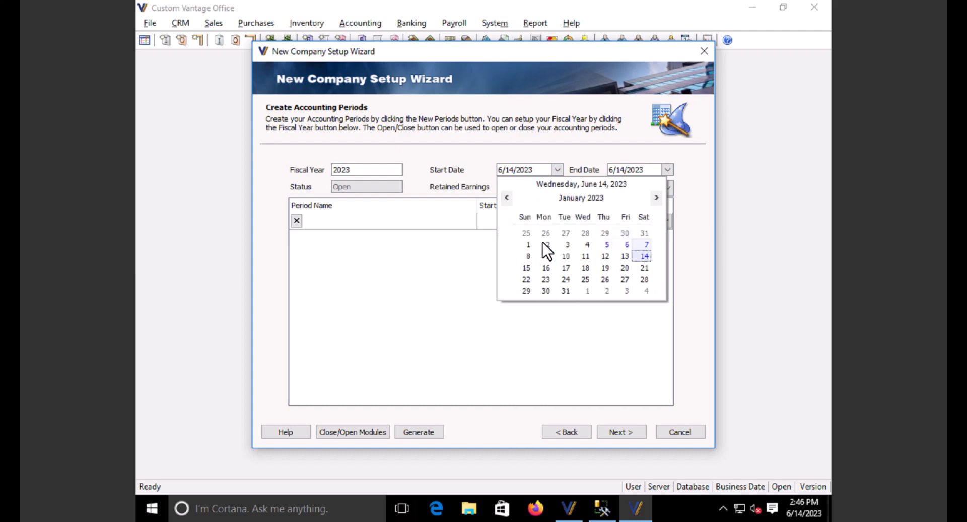
{"action": "left_click", "coordinate": [528, 244]}
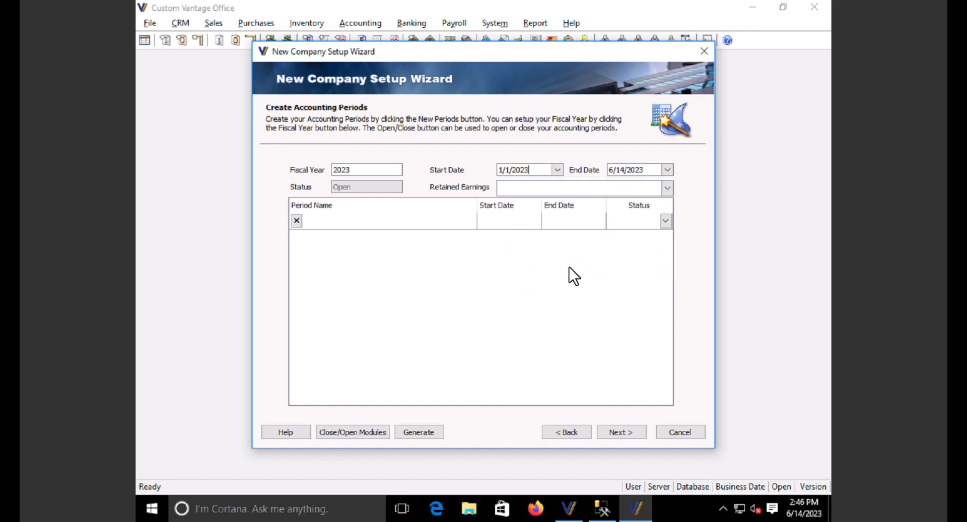
- Use account 3300 for retained earnings and generate monthly periods for 2023
{"action": "left_click", "coordinate": [668, 187]}
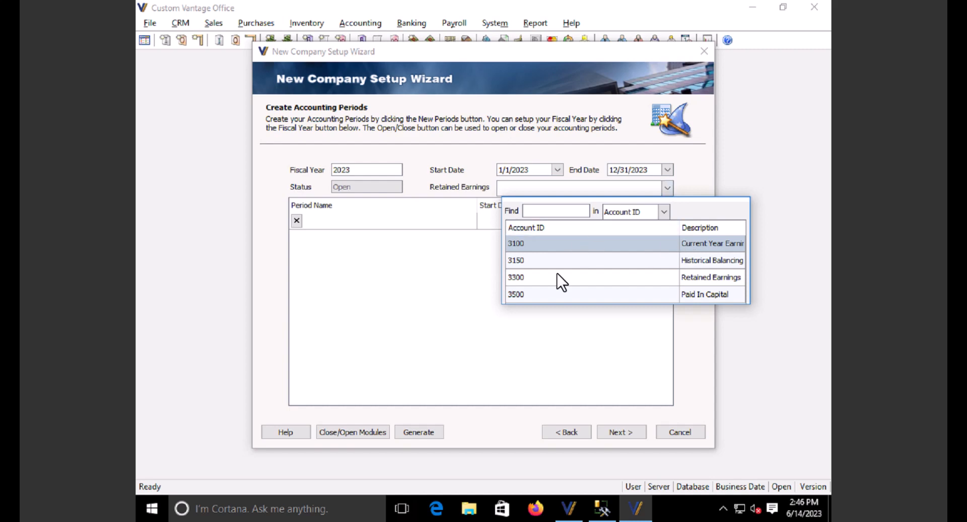
{"action": "left_click", "coordinate": [697, 278]}
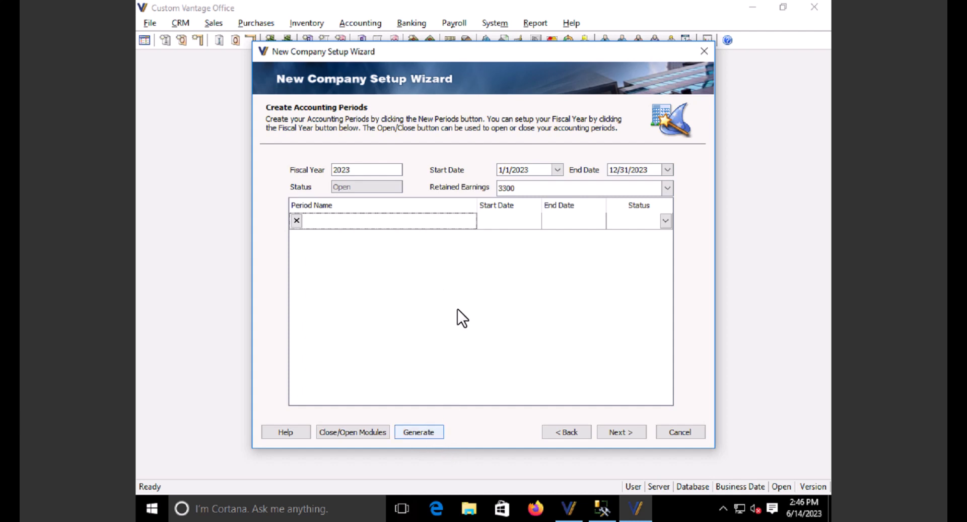
{"action": "left_click", "coordinate": [421, 432]}
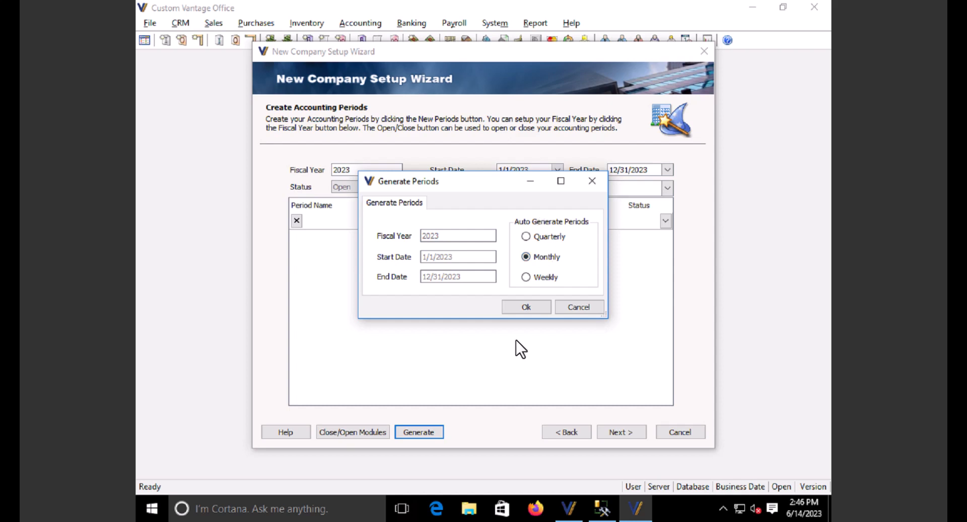
{"action": "left_click", "coordinate": [524, 307]}
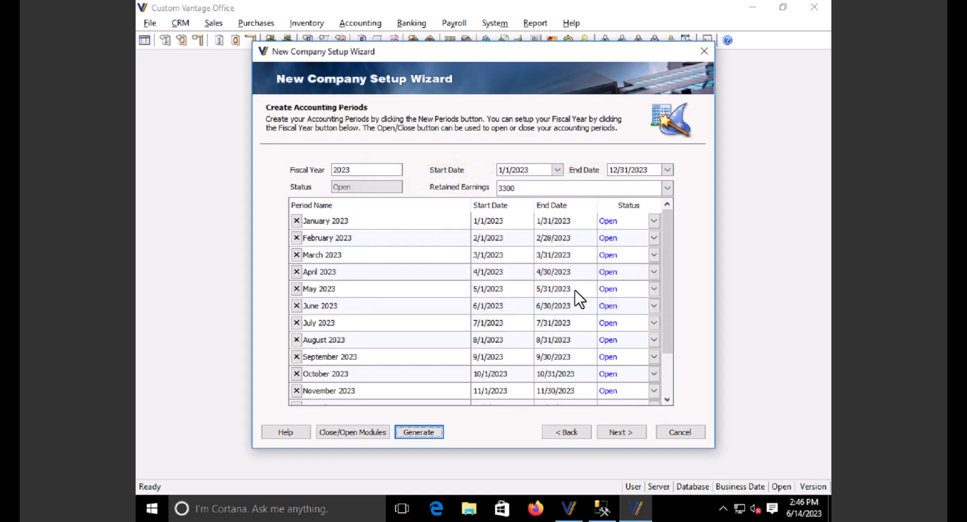
{"action": "left_click", "coordinate": [621, 434]}
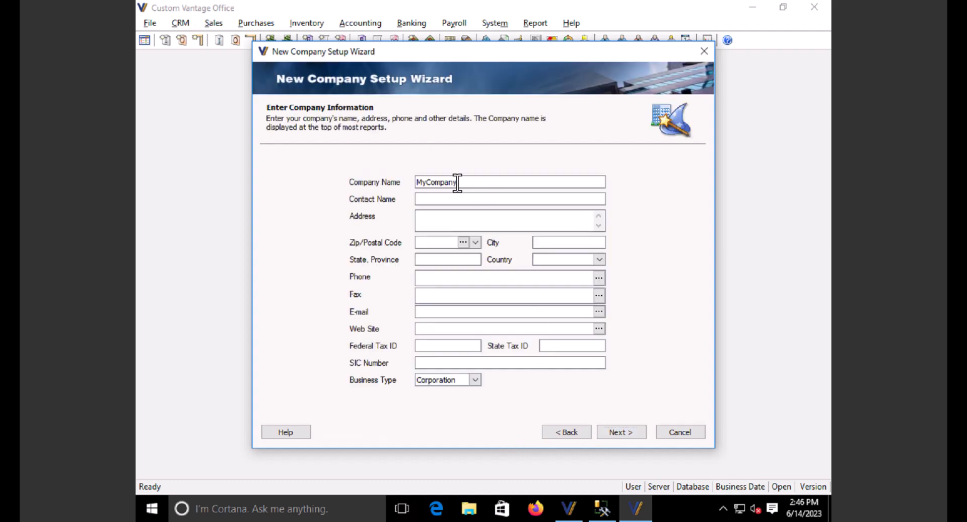
- Rename the company to 'My Company Name' and move to the preferences page
{"action": "left_click", "coordinate": [426, 182]}
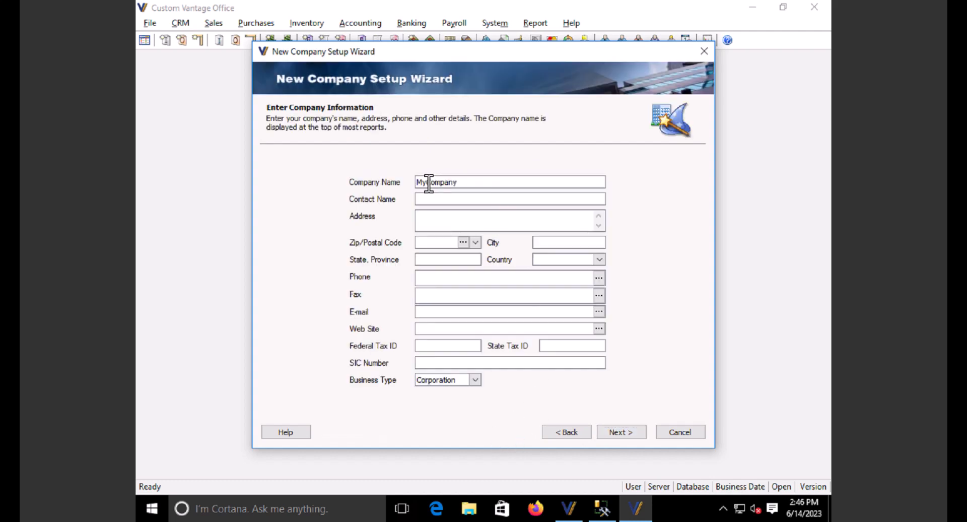
{"action": "left_click", "coordinate": [501, 183]}
{"action": "type", "text": "Name"}
{"action": "left_click", "coordinate": [620, 433]}
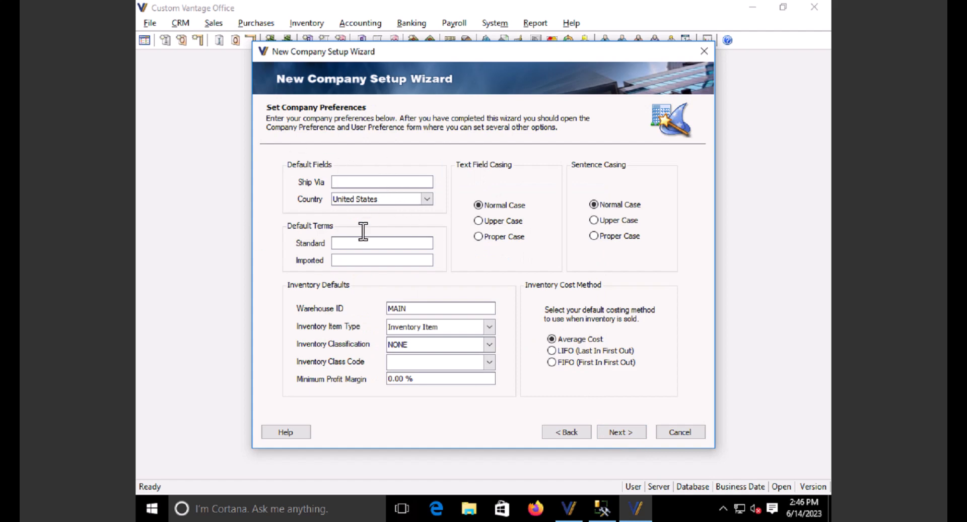
- Set standard terms to Net 30 and the shipping method to UPS Ground
{"action": "left_click", "coordinate": [351, 242]}
{"action": "type", "text": "Net 30"}
{"action": "left_click", "coordinate": [377, 180]}
{"action": "type", "text": "USP\\\\\\\\\\\\\\\\\\\\\\\\"}
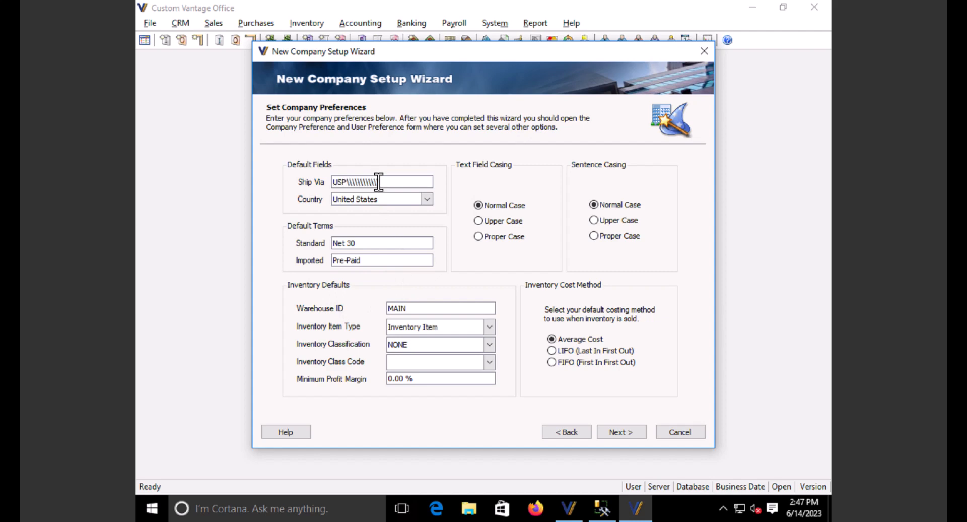
{"action": "key", "text": "BackSpace"}
{"action": "key", "text": "BackSpace"}
{"action": "key", "text": "BackSpace"}
{"action": "key", "text": "BackSpace"}
{"action": "key", "text": "BackSpace"}
{"action": "key", "text": "BackSpace"}
{"action": "key", "text": "BackSpace"}
{"action": "key", "text": "BackSpace"}
{"action": "key", "text": "BackSpace"}
{"action": "key", "text": "BackSpace"}
{"action": "key", "text": "BackSpace"}
{"action": "key", "text": "BackSpace"}
{"action": "key", "text": "BackSpace"}
{"action": "key", "text": "BackSpace"}
{"action": "key", "text": "BackSpace"}
{"action": "type", "text": "First Calss Mail"}
{"action": "key", "text": "ctrl+shift+Left"}
{"action": "key", "text": "ctrl+shift+Left"}
{"action": "key", "text": "ctrl+shift+Left"}
{"action": "type", "text": "UPS Gro"}
{"action": "type", "text": "uin"}
{"action": "key", "text": "BackSpace"}
{"action": "key", "text": "BackSpace"}
{"action": "type", "text": "nd"}
- Choose Service as the inventory item type and finish the wizard
{"action": "left_click", "coordinate": [489, 327]}
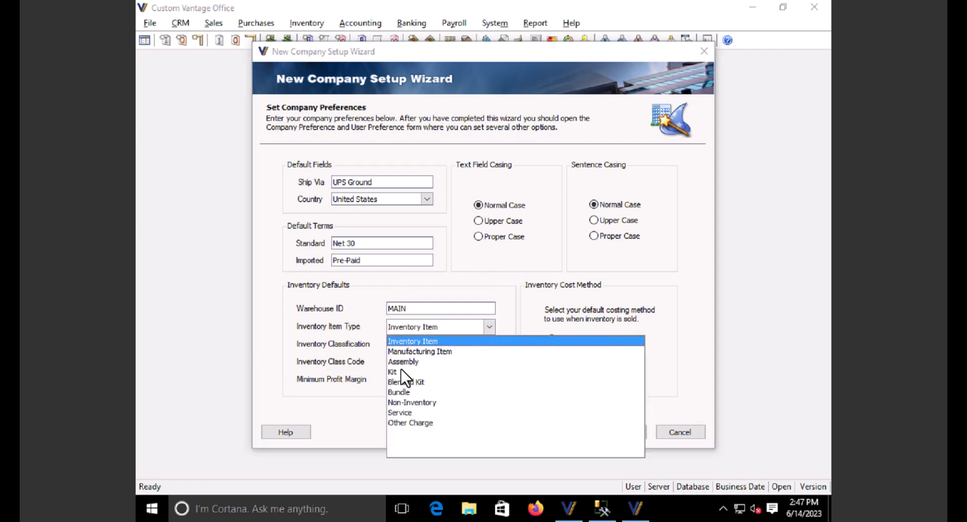
{"action": "left_click", "coordinate": [399, 412]}
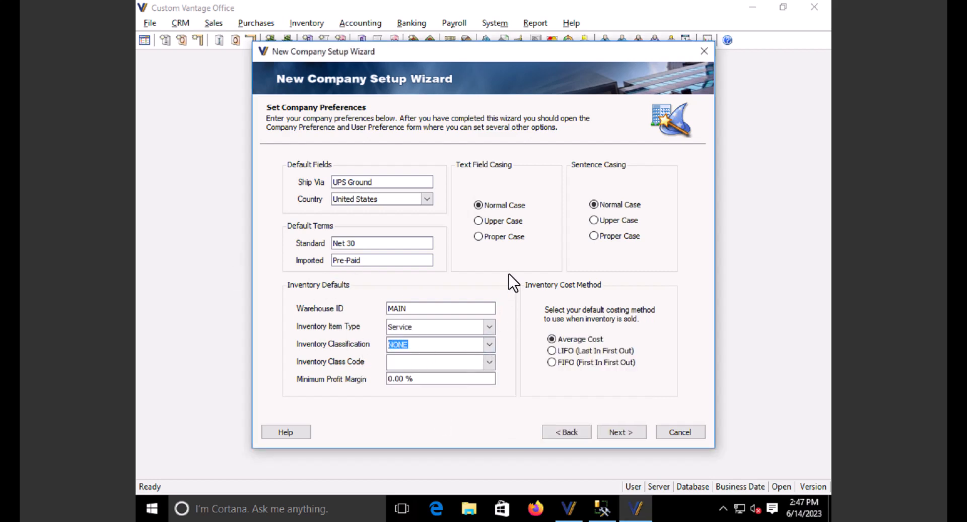
{"action": "left_click", "coordinate": [626, 431]}
{"action": "left_click", "coordinate": [627, 429]}
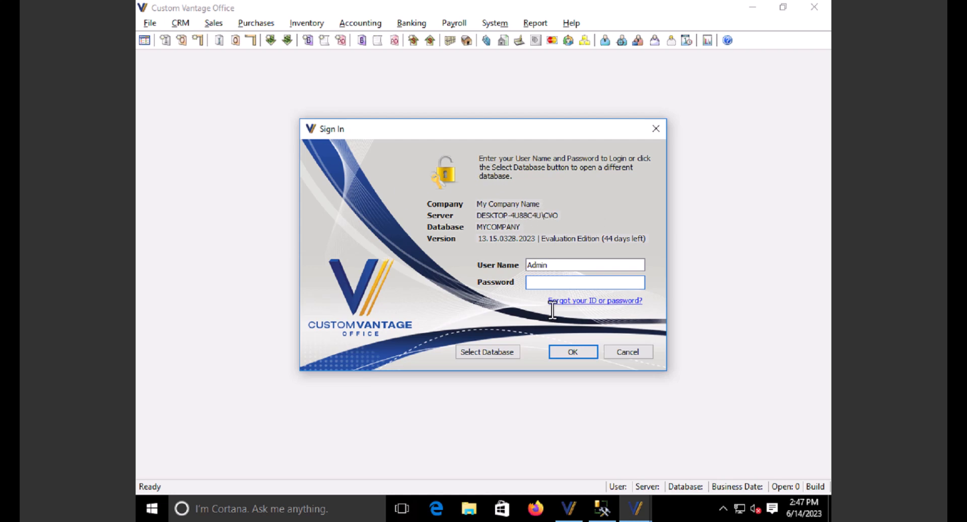
- Sign in to the MYCOMPANY database as user admin with the account password
{"action": "left_click_drag", "start_coordinate": [555, 266], "coordinate": [510, 267]}
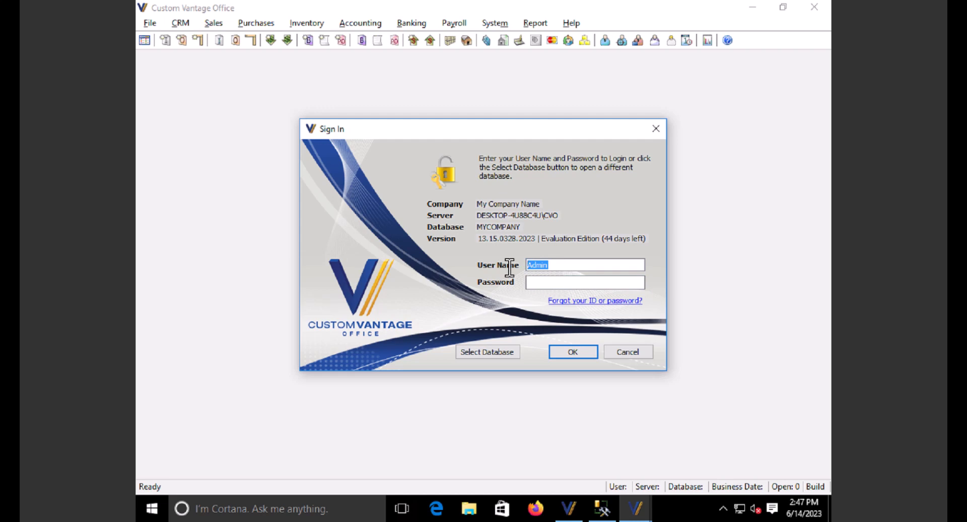
{"action": "type", "text": "cweb"}
{"action": "left_click_drag", "start_coordinate": [552, 266], "coordinate": [494, 262]}
{"action": "type", "text": "admin"}
{"action": "key", "text": "Tab"}
{"action": "type", "text": "*********"}
- Sign in to the MyCompany database as Admin and maximize the main window to show the Start Menu
{"action": "left_click", "coordinate": [580, 353]}
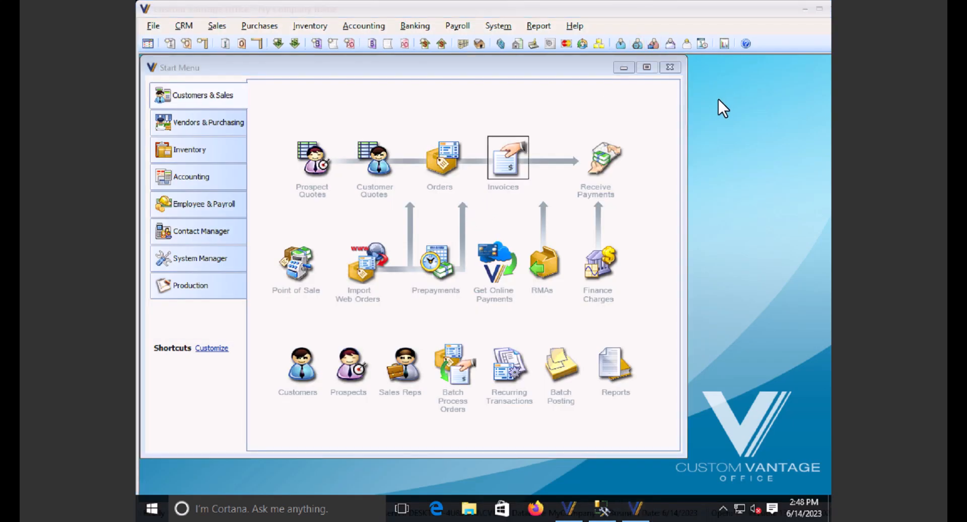
{"action": "double_click", "coordinate": [729, 11]}
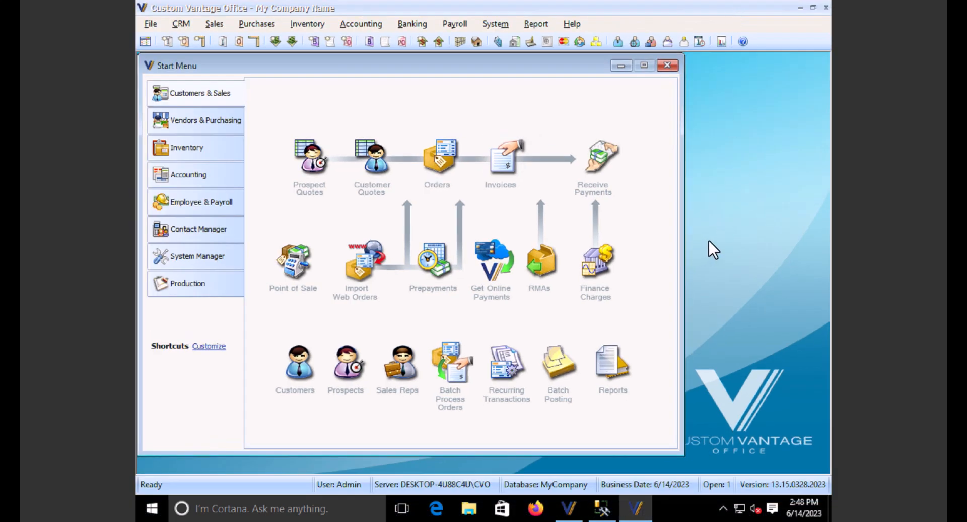